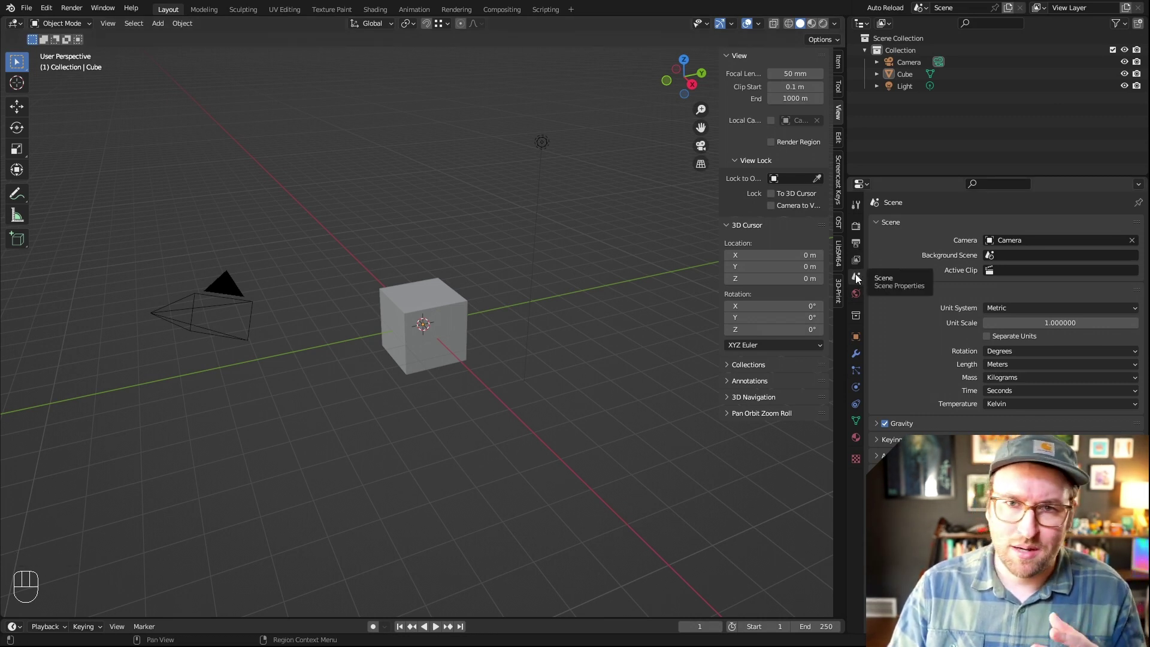
- Set the scene's unit system to Imperial with length measured in Inches
{"action": "left_click", "coordinate": [997, 307]}
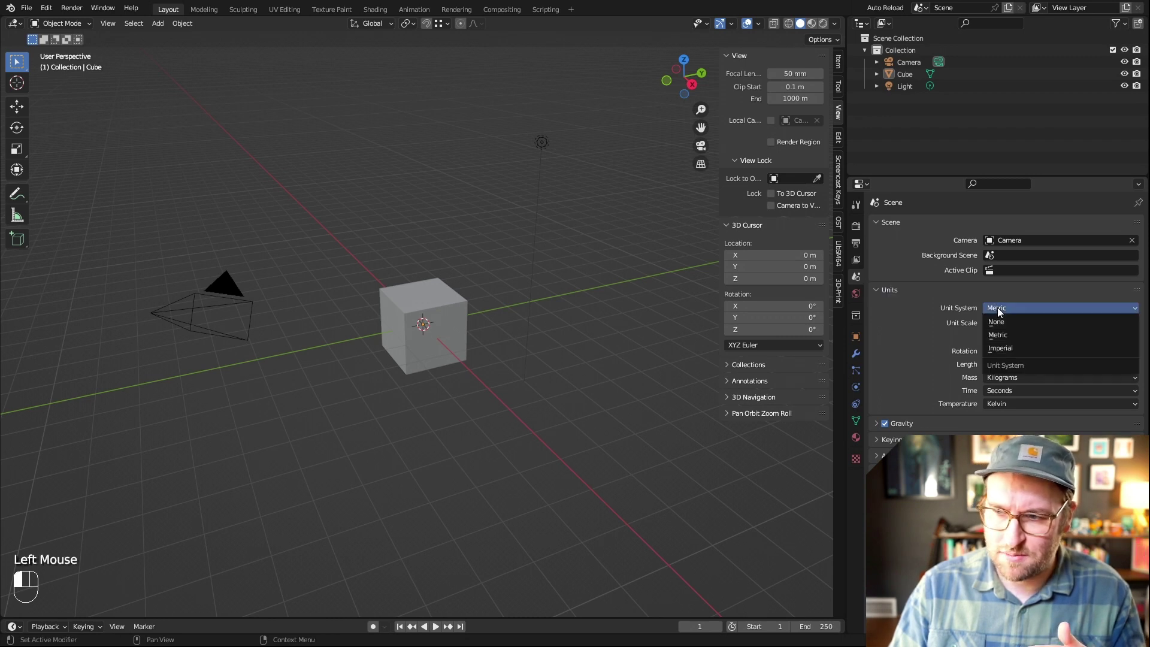
{"action": "left_click", "coordinate": [999, 348]}
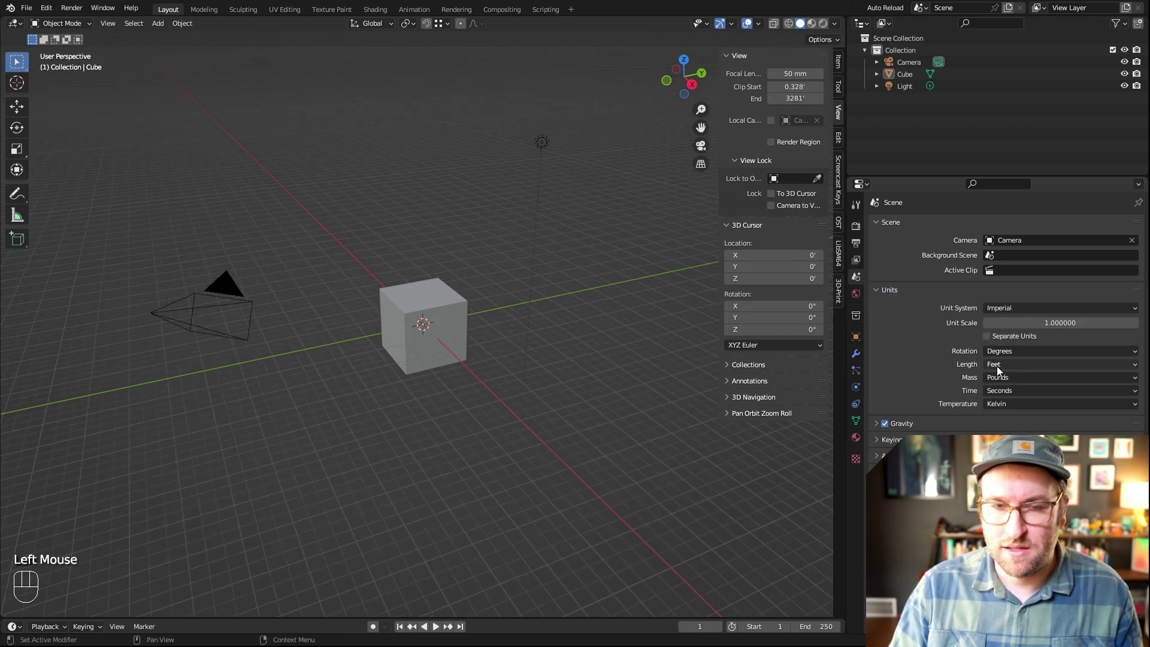
{"action": "left_click", "coordinate": [999, 366]}
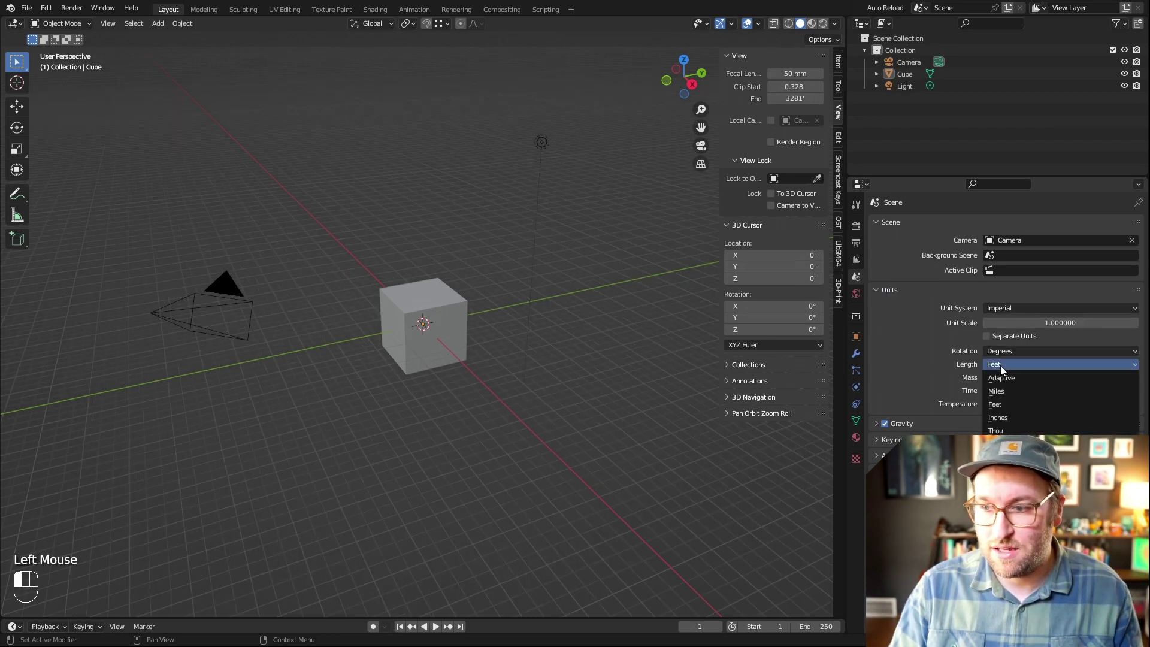
{"action": "left_click", "coordinate": [1005, 417]}
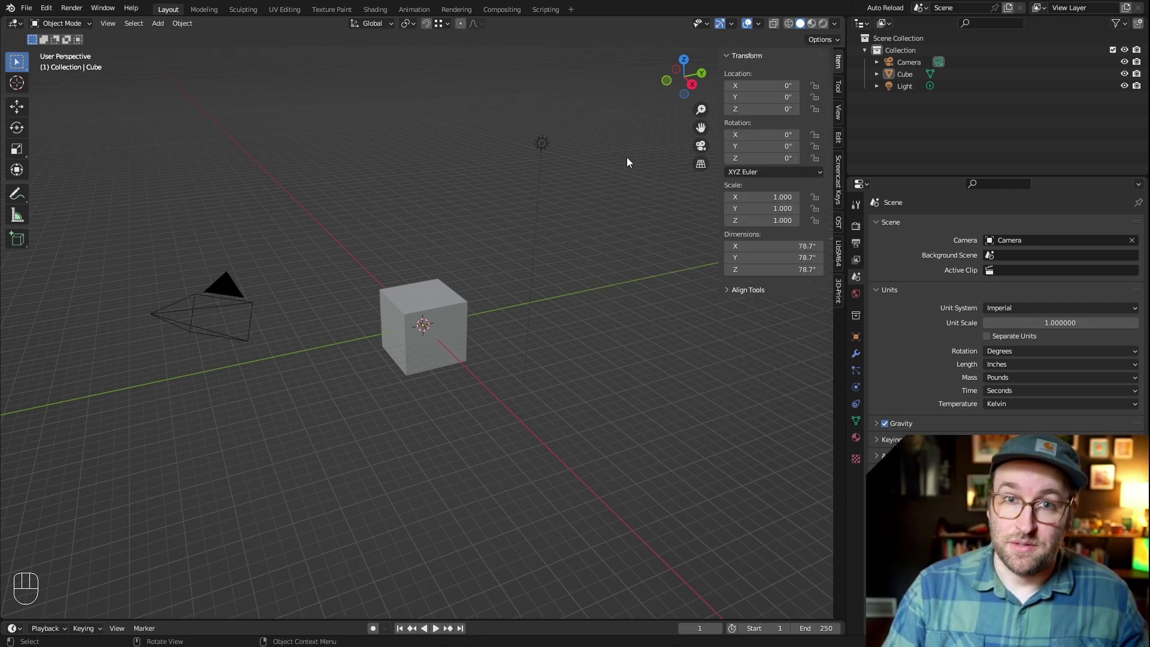
- Delete the default camera, cube and light
{"action": "left_click_drag", "start_coordinate": [607, 111], "coordinate": [185, 451]}
{"action": "key", "text": "x"}
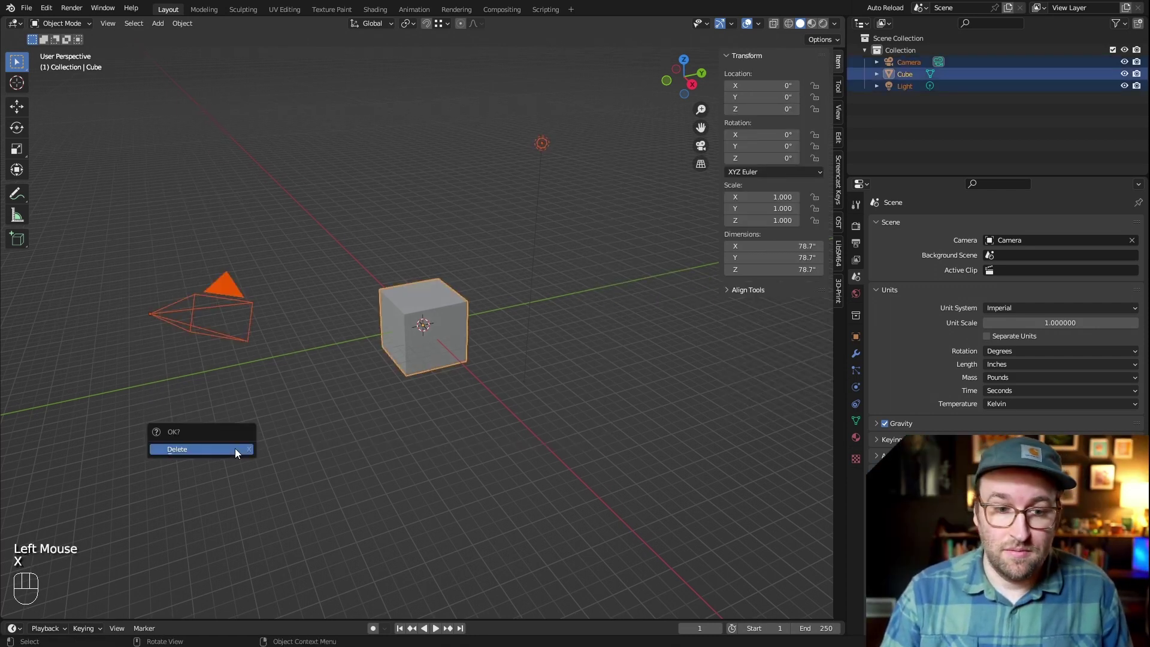
{"action": "left_click", "coordinate": [235, 450]}
- Import livingroom2.glb as a glTF 2.0 file
{"action": "left_click", "coordinate": [28, 7]}
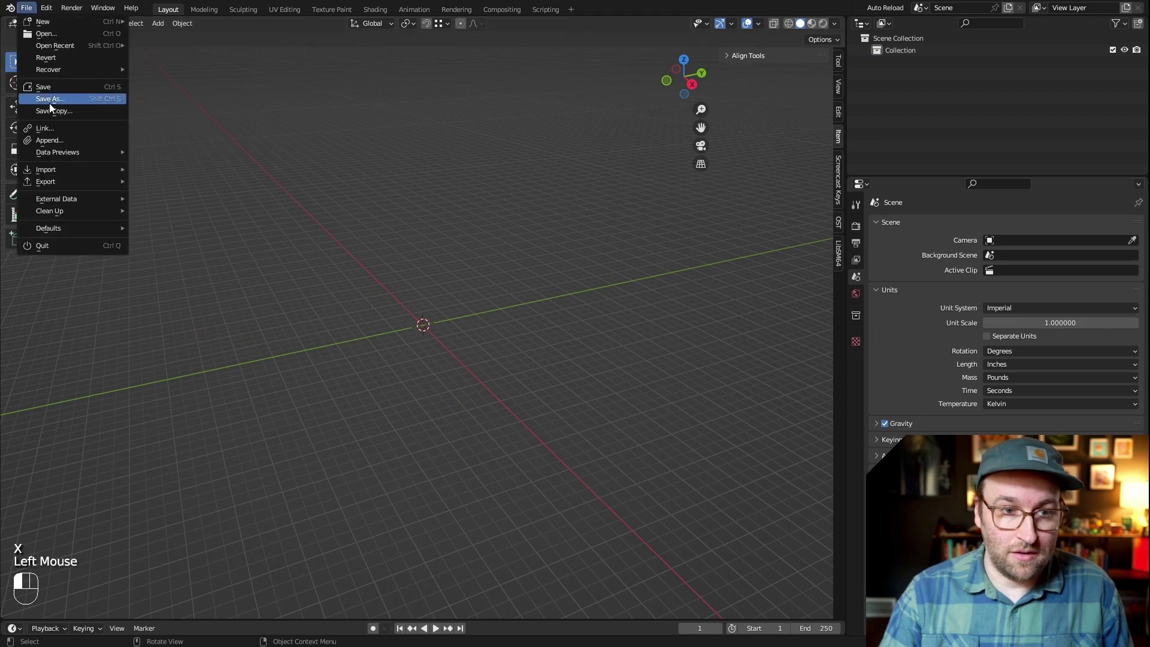
{"action": "mouse_move", "coordinate": [55, 167]}
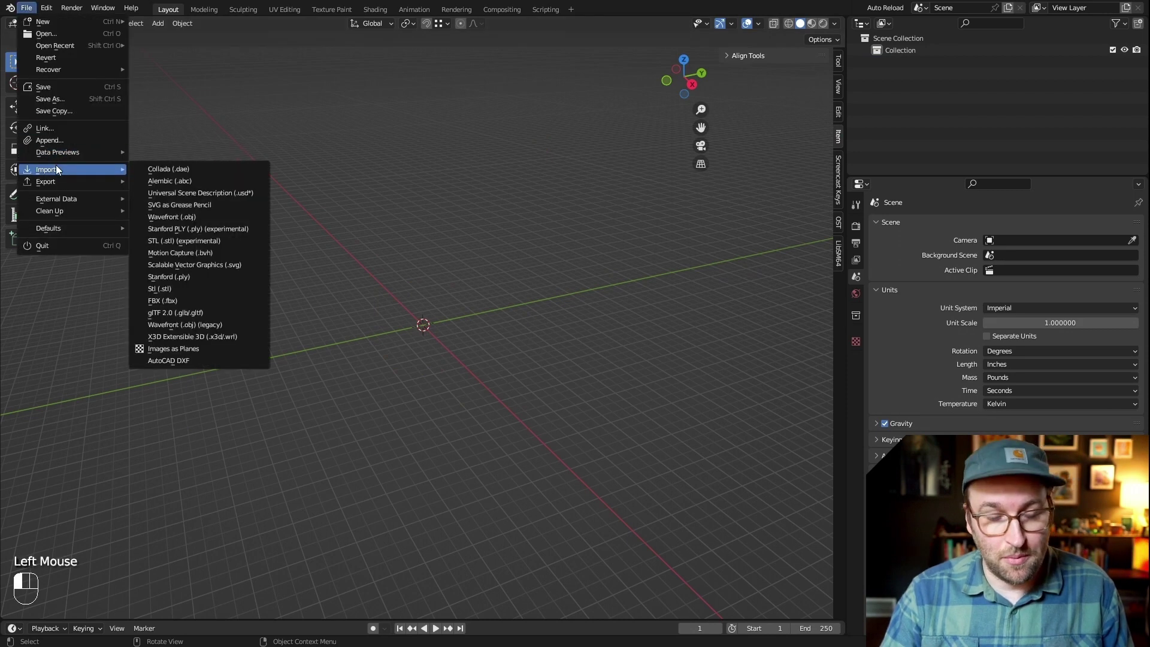
{"action": "left_click", "coordinate": [201, 312]}
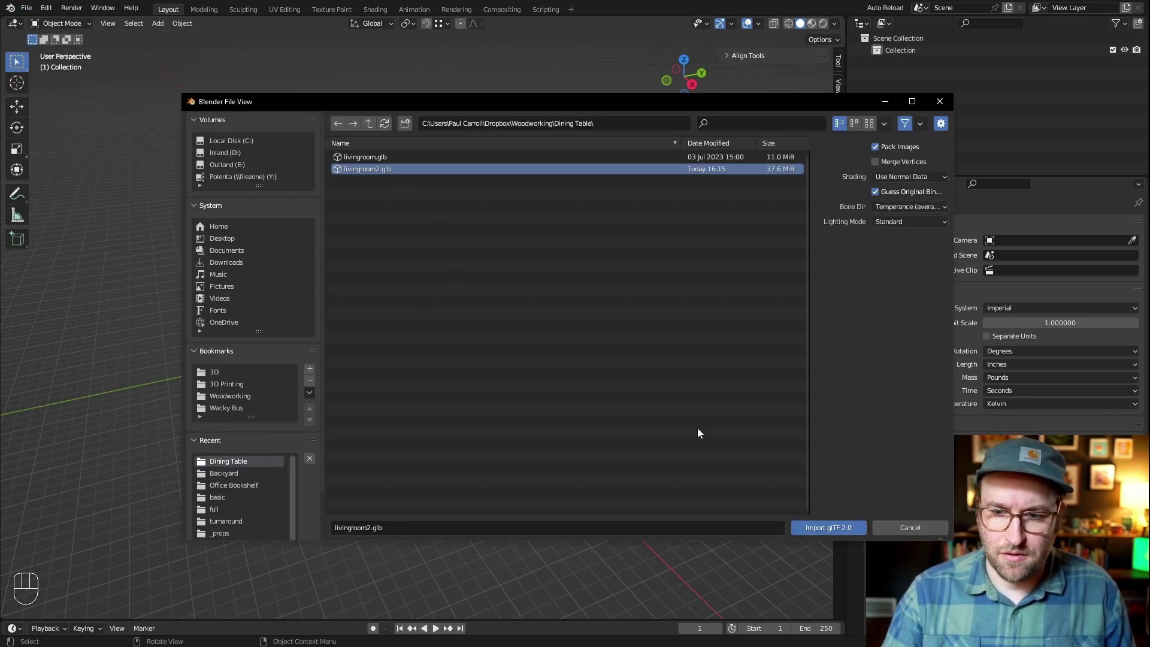
{"action": "left_click", "coordinate": [821, 527]}
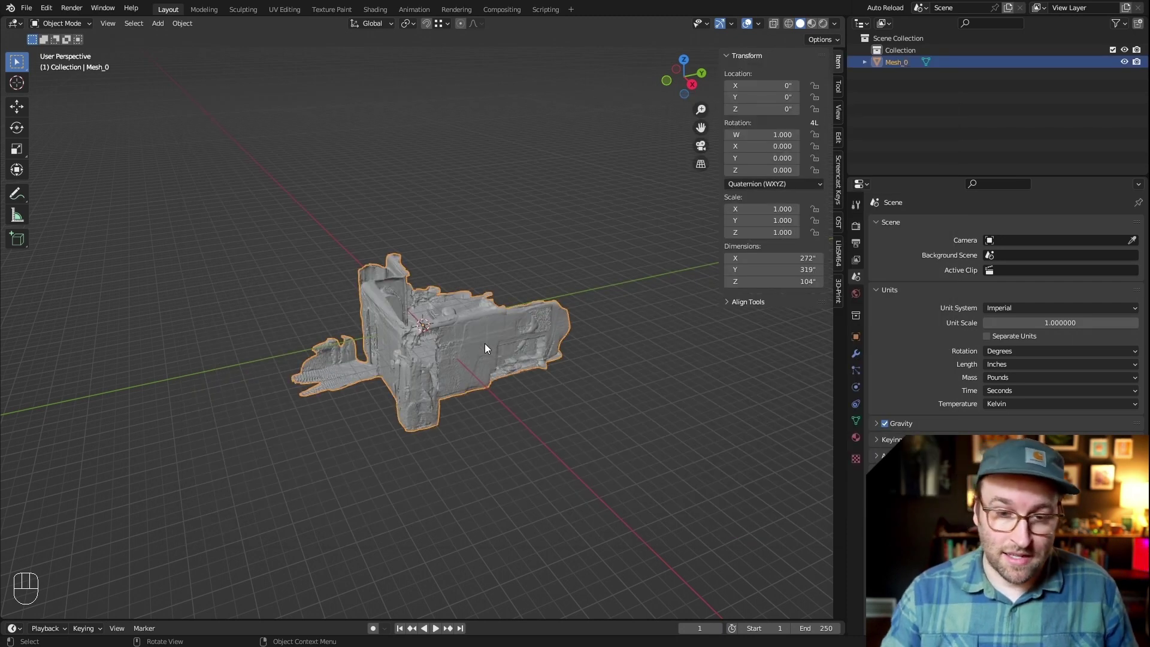
- In top view, rotate the room scan about 181° around Z
{"action": "scroll", "coordinate": [442, 335], "scroll_direction": "up", "scroll_amount": 4}
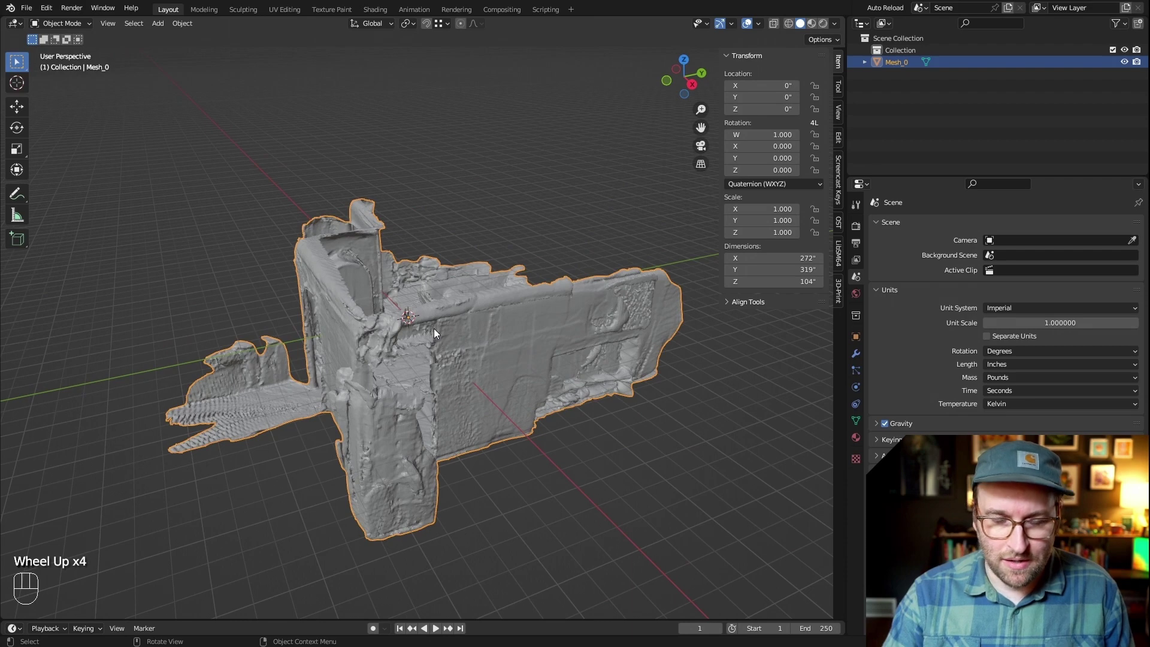
{"action": "middle_click_drag", "start_coordinate": [433, 332], "coordinate": [486, 342]}
{"action": "key", "text": "grave"}
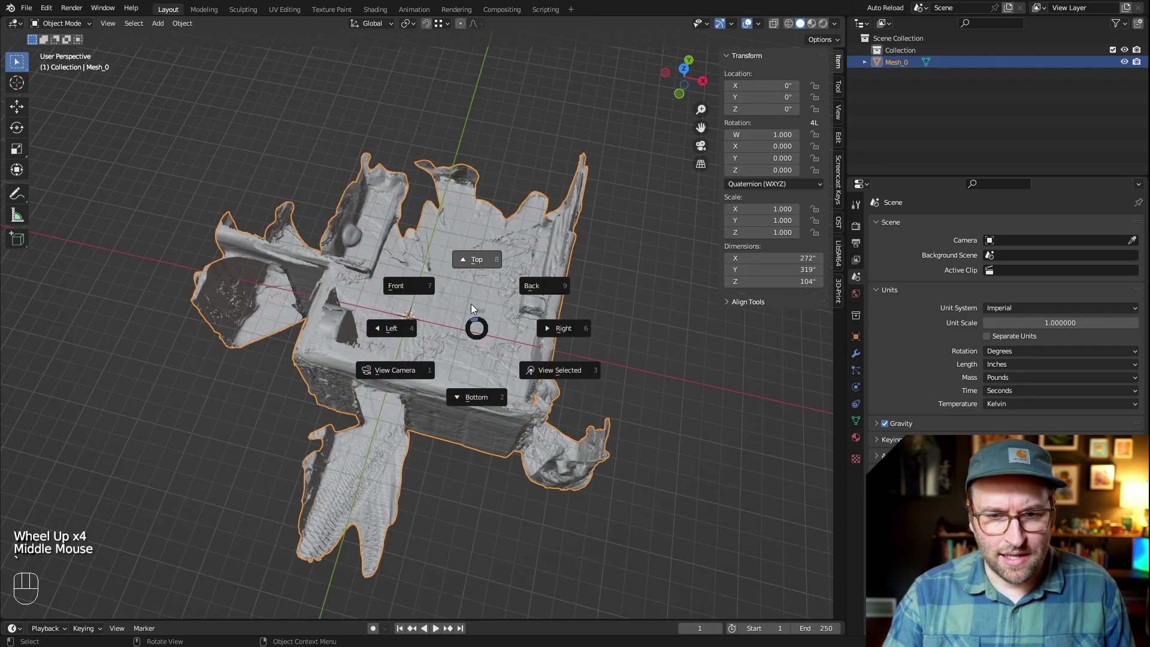
{"action": "scroll", "coordinate": [477, 281], "scroll_direction": "down", "scroll_amount": 3}
{"action": "middle_click_drag", "start_coordinate": [483, 289], "coordinate": [494, 346], "text": "shift"}
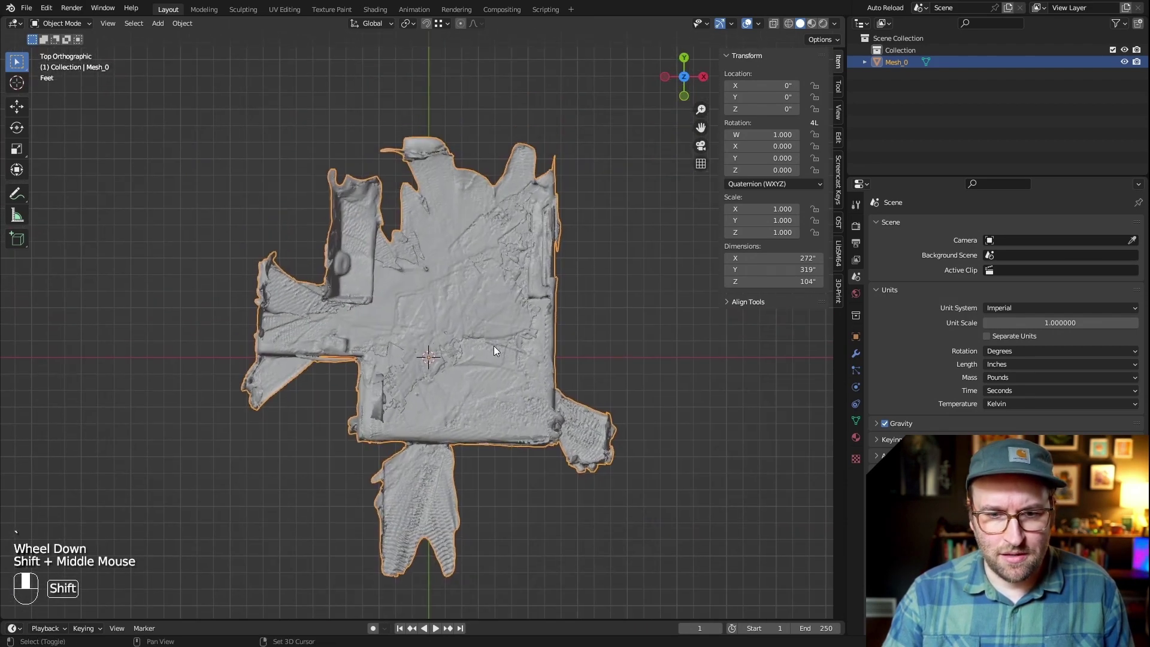
{"action": "key", "text": "r"}
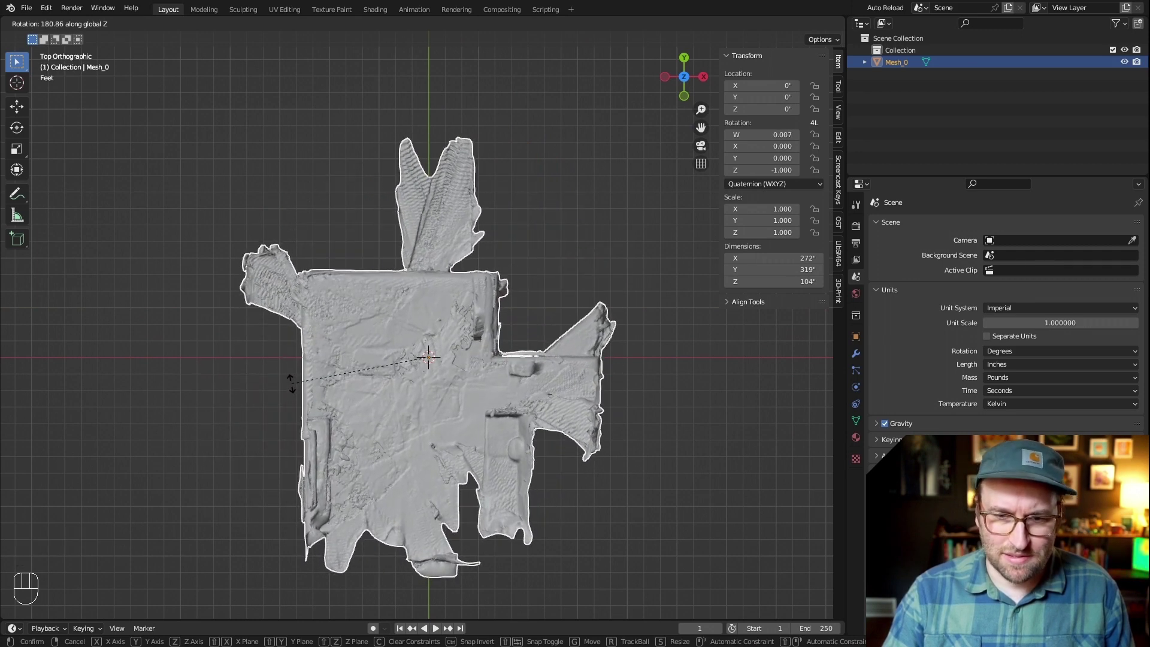
{"action": "left_click", "coordinate": [291, 383]}
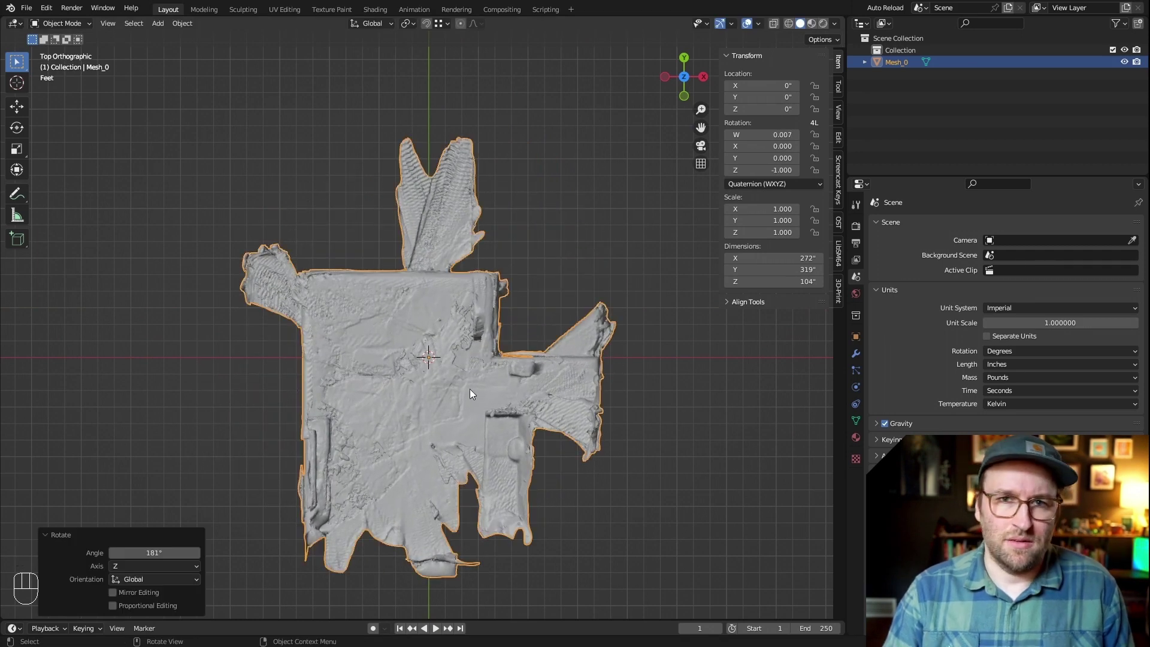
- Raise the scan along Z to 48.228 inches so the floor meets the grid
{"action": "middle_click_drag", "start_coordinate": [383, 381], "coordinate": [335, 275]}
{"action": "scroll", "coordinate": [397, 365], "scroll_direction": "up", "scroll_amount": 2}
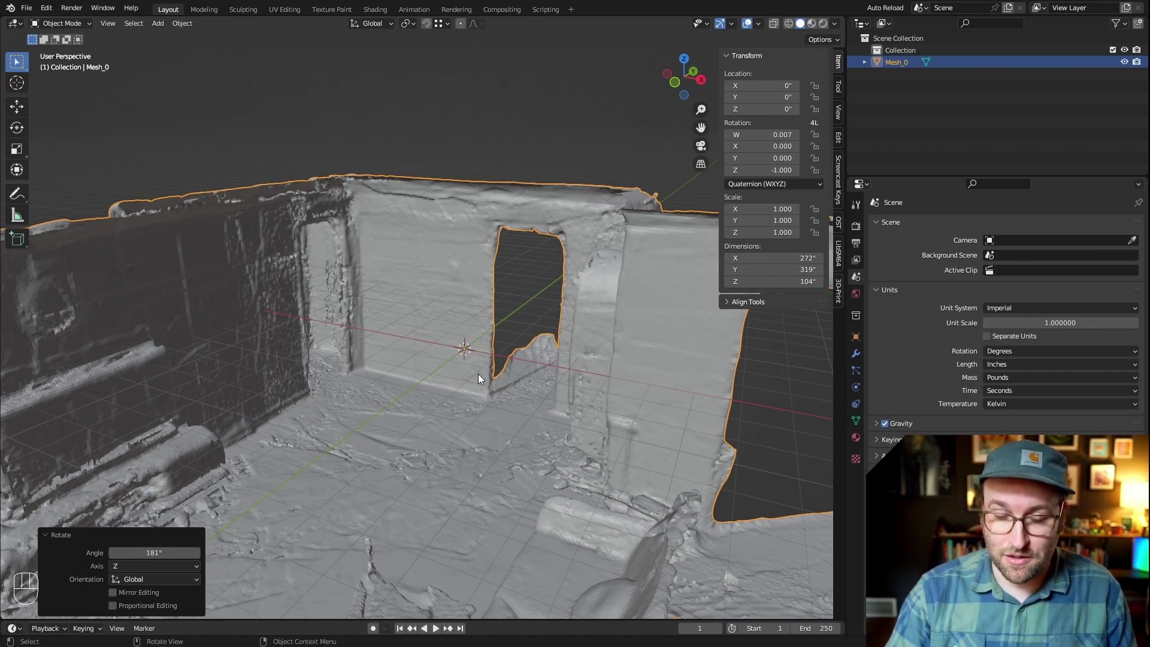
{"action": "key", "text": "g"}
{"action": "key", "text": "z"}
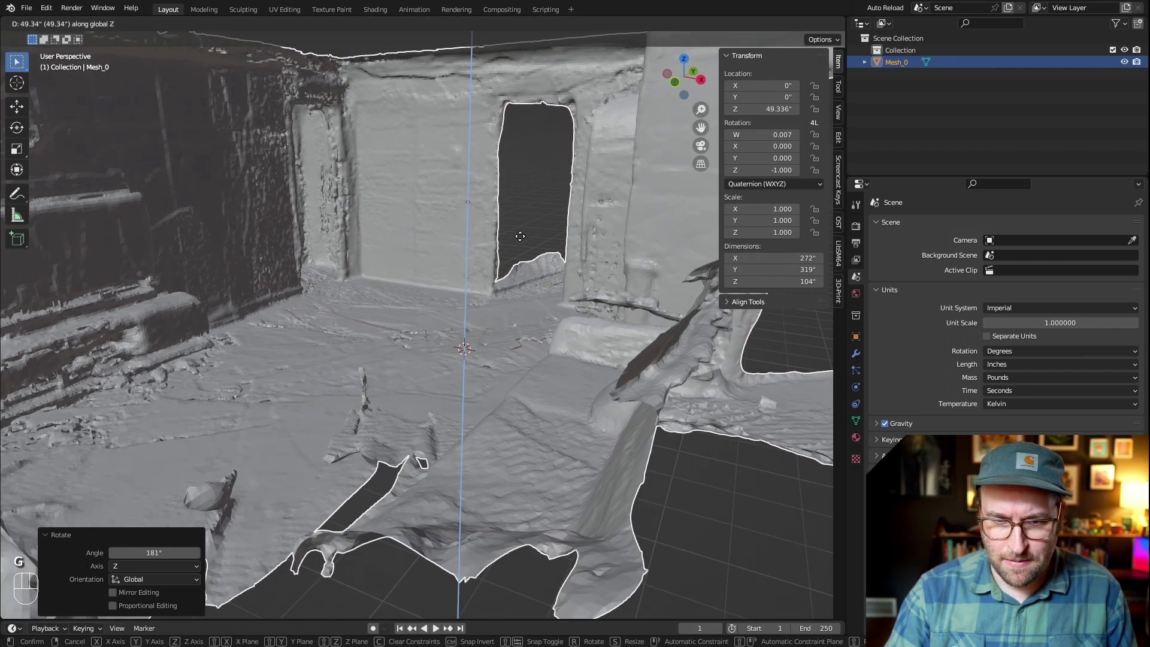
{"action": "left_click", "coordinate": [520, 238]}
{"action": "mouse_move", "coordinate": [520, 239]}
{"action": "middle_mouse_down"}
{"action": "mouse_move", "coordinate": [511, 331]}
{"action": "mouse_move", "coordinate": [534, 229]}
{"action": "middle_mouse_up"}
{"action": "scroll", "coordinate": [514, 247], "scroll_direction": "down", "scroll_amount": 2}
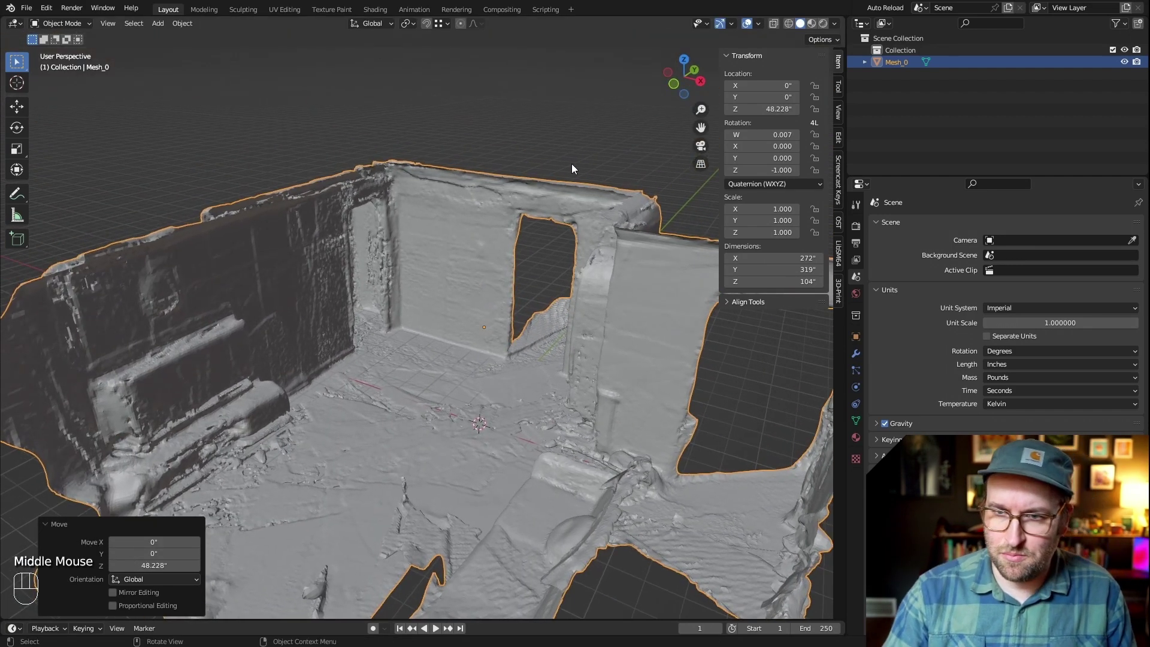
- Switch to Material Preview shading, deselect the scan and zoom into the textured room
{"action": "left_click", "coordinate": [812, 24]}
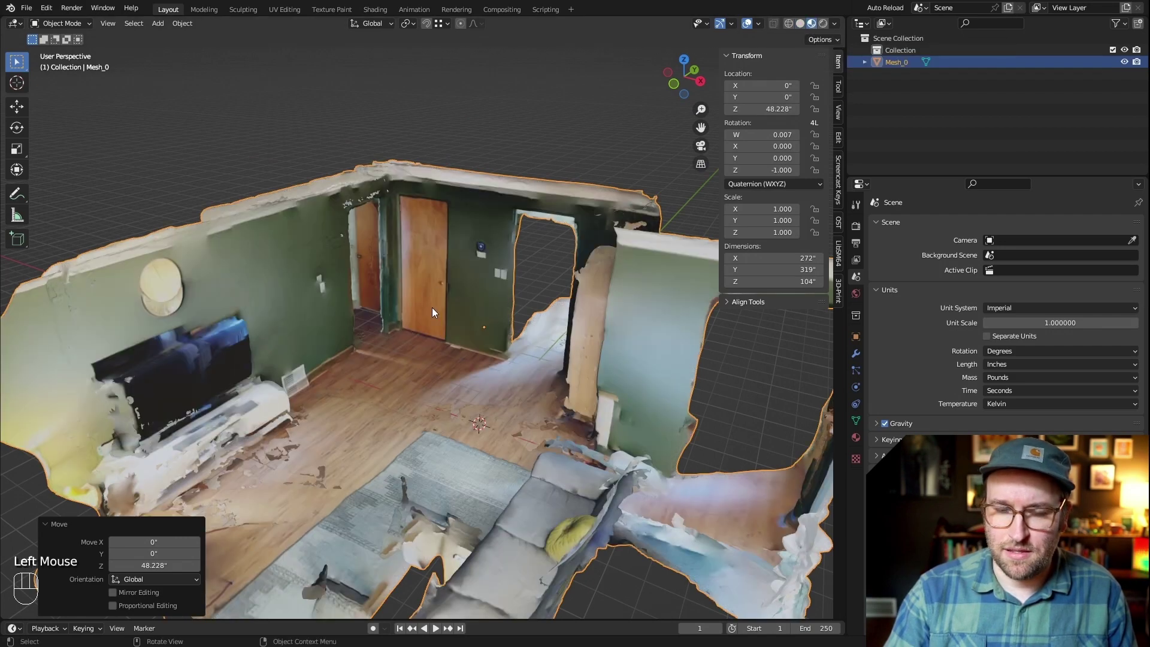
{"action": "mouse_move", "coordinate": [433, 308]}
{"action": "middle_mouse_down", "text": "shift"}
{"action": "mouse_move", "coordinate": [433, 332]}
{"action": "mouse_move", "coordinate": [452, 290]}
{"action": "mouse_move", "coordinate": [450, 305]}
{"action": "middle_mouse_up", "text": "shift"}
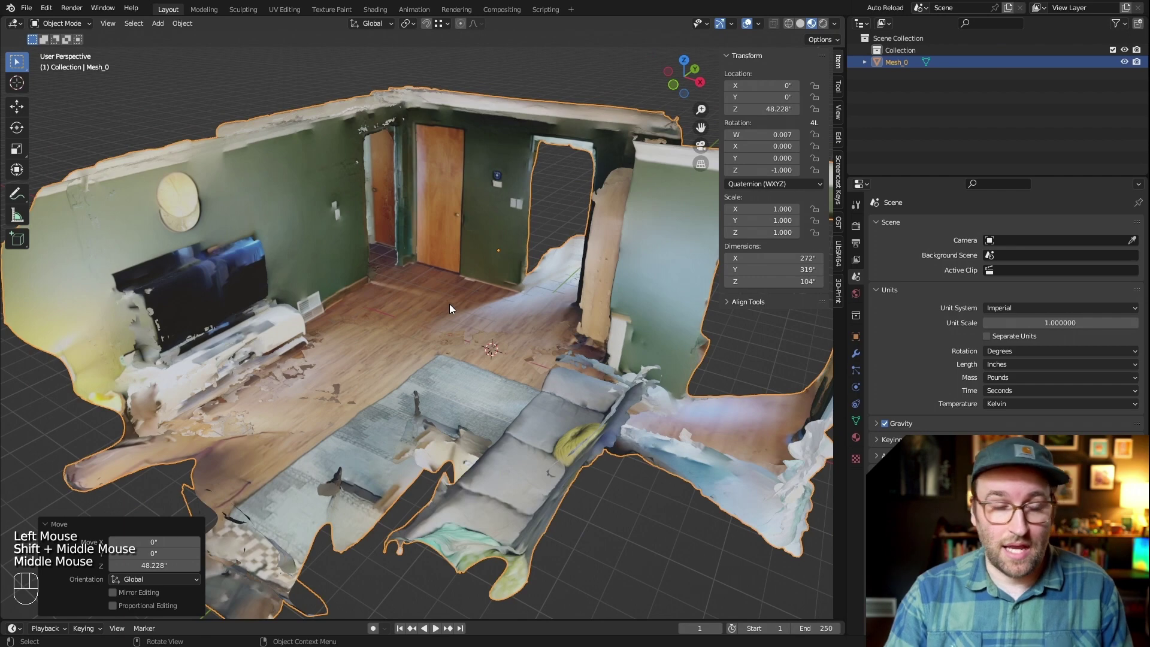
{"action": "left_click", "coordinate": [604, 498]}
{"action": "middle_click_drag", "start_coordinate": [485, 265], "coordinate": [532, 390], "text": "shift"}
{"action": "scroll", "coordinate": [459, 291], "scroll_direction": "up", "scroll_amount": 2}
{"action": "scroll", "coordinate": [477, 295], "scroll_direction": "up", "scroll_amount": 1, "text": "shift"}
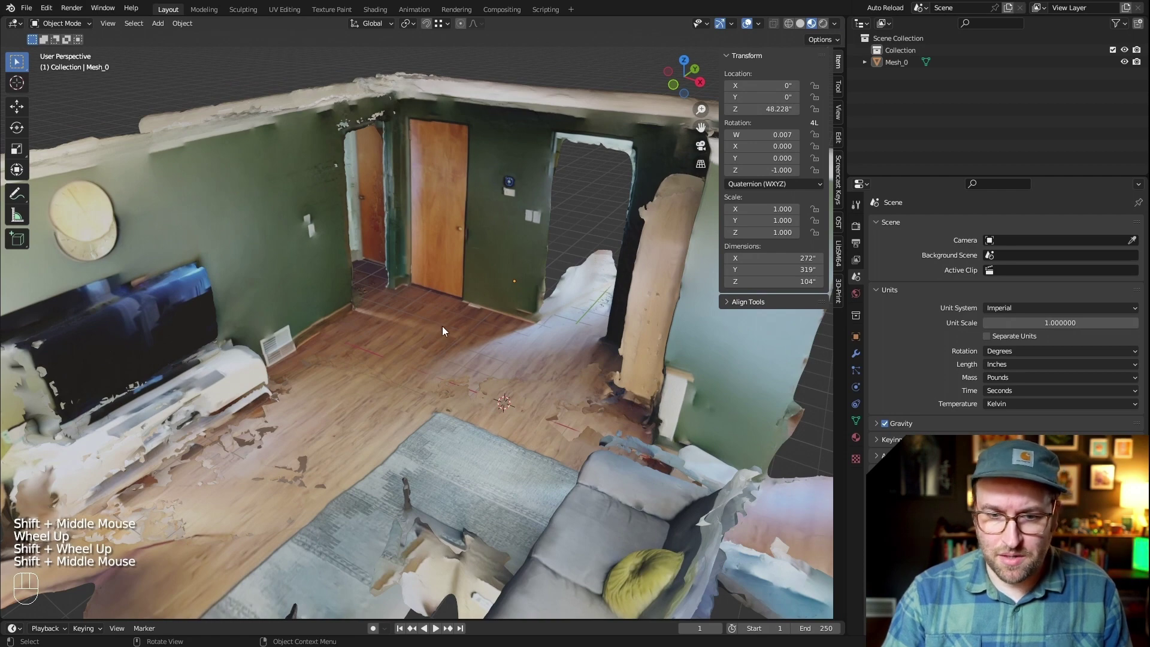
- Add a cube and lift it along Z to 25.611 inches
{"action": "key", "text": "shift+a"}
{"action": "mouse_move", "coordinate": [470, 333]}
{"action": "left_click", "coordinate": [541, 346]}
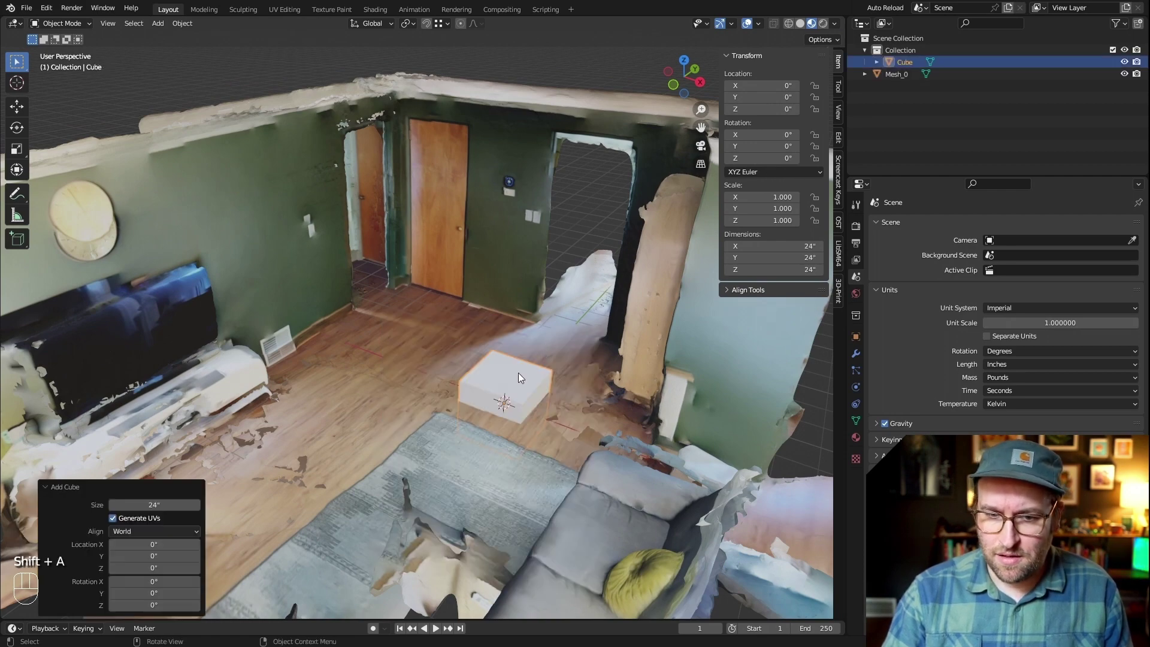
{"action": "key", "text": "g"}
{"action": "key", "text": "z"}
{"action": "left_click", "coordinate": [547, 329]}
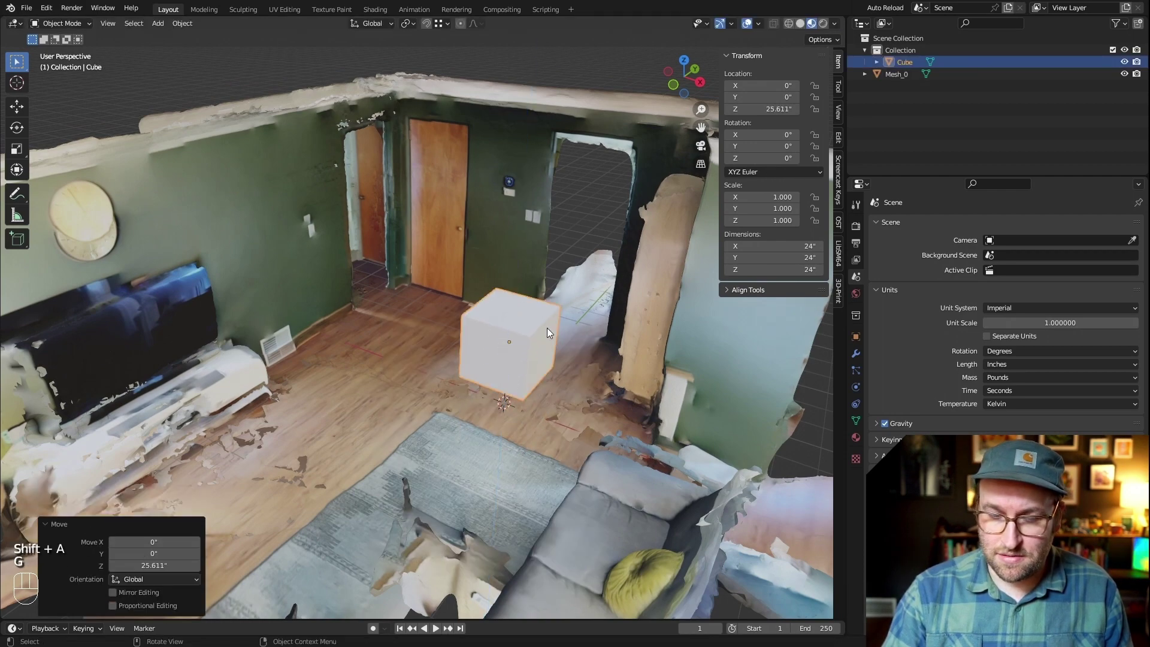
- Set the cube's dimensions to 60 × 32 × 1.25 inches
{"action": "left_click", "coordinate": [788, 248]}
{"action": "type", "text": "60"}
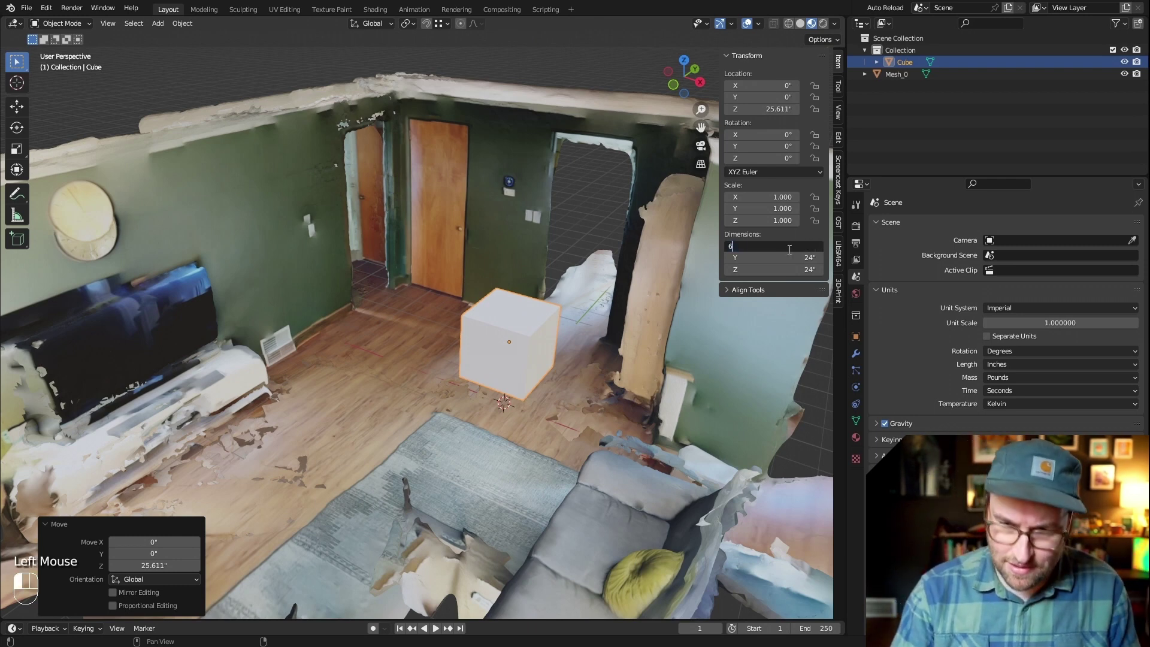
{"action": "key", "text": "Tab"}
{"action": "type", "text": "32"}
{"action": "key", "text": "Tab"}
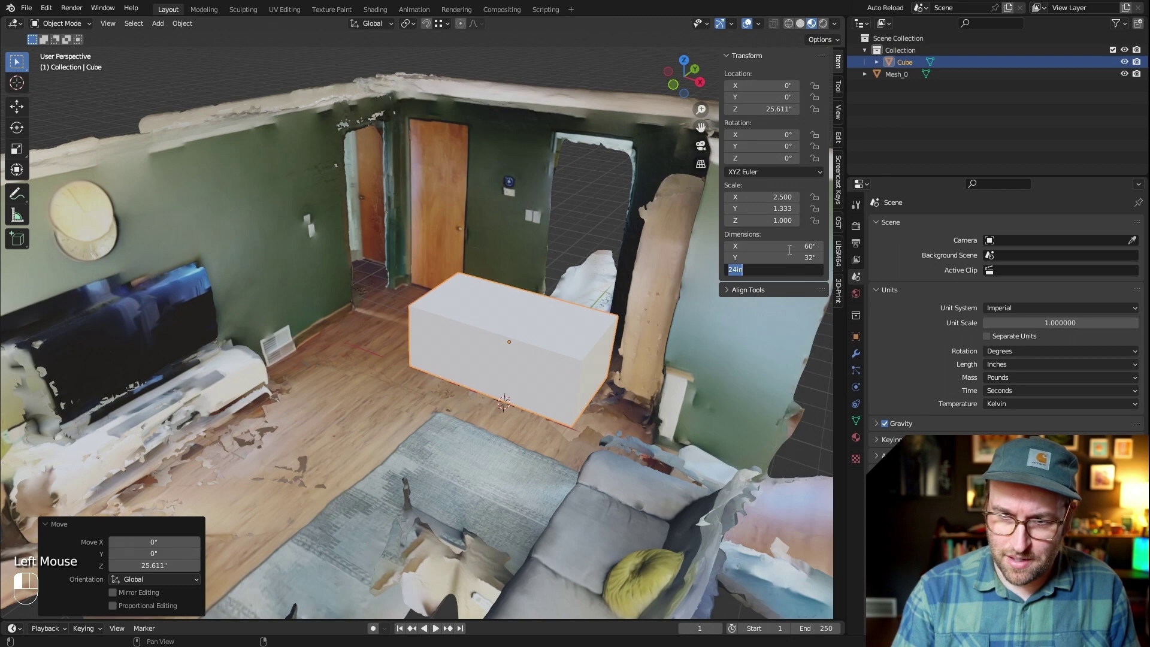
{"action": "type", "text": "1.25"}
{"action": "key", "text": "Return"}
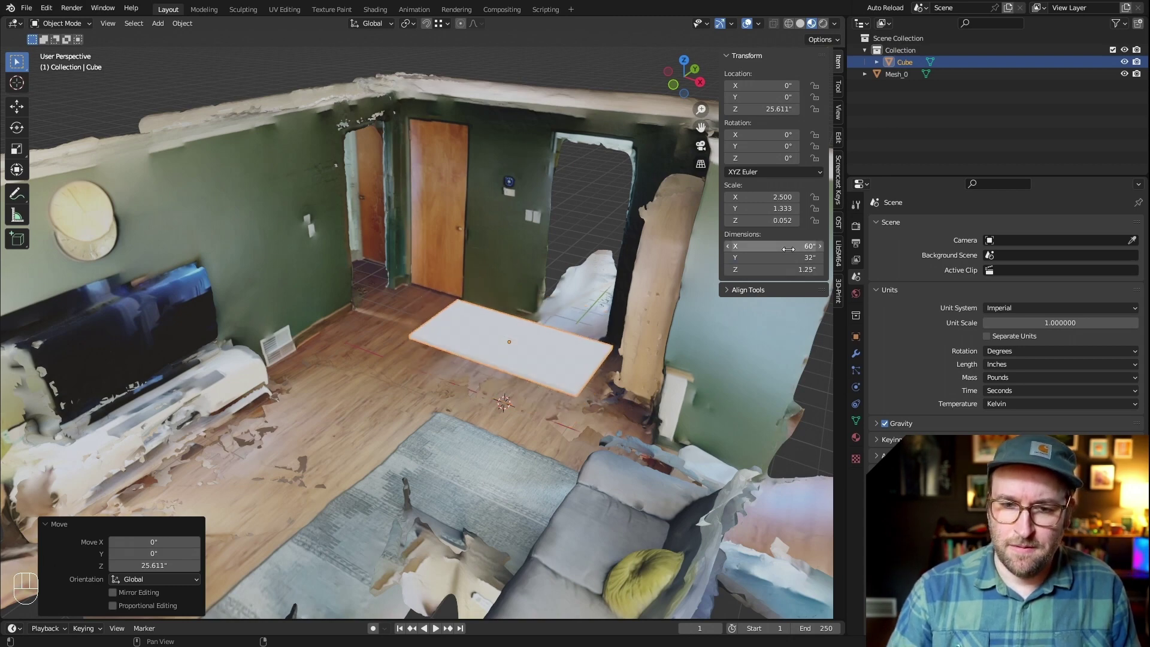
- Move the slab toward the room's back wall
{"action": "left_click", "coordinate": [593, 240]}
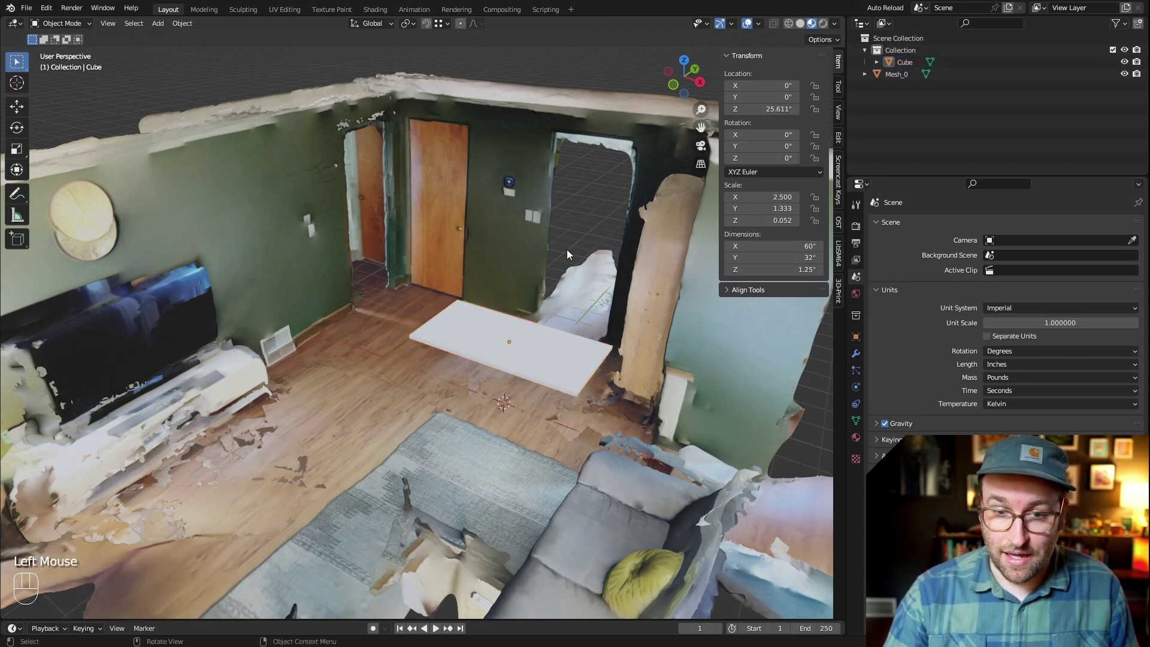
{"action": "middle_click_drag", "start_coordinate": [566, 249], "coordinate": [548, 315]}
{"action": "left_click", "coordinate": [534, 367]}
{"action": "key", "text": "g"}
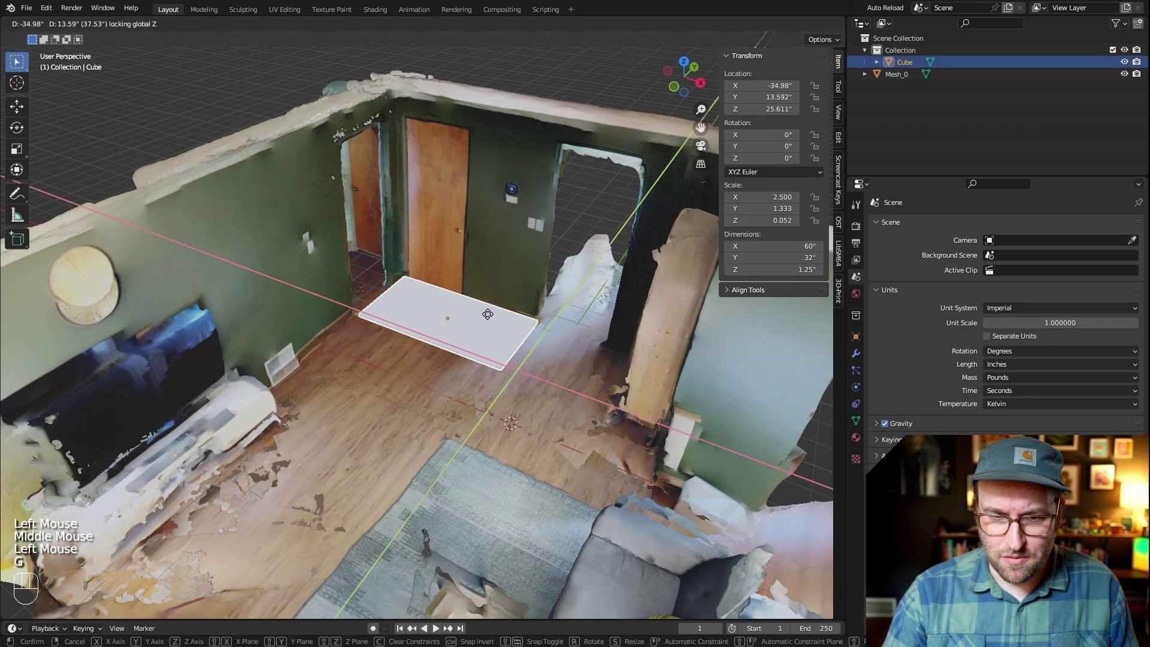
{"action": "left_click", "coordinate": [497, 337]}
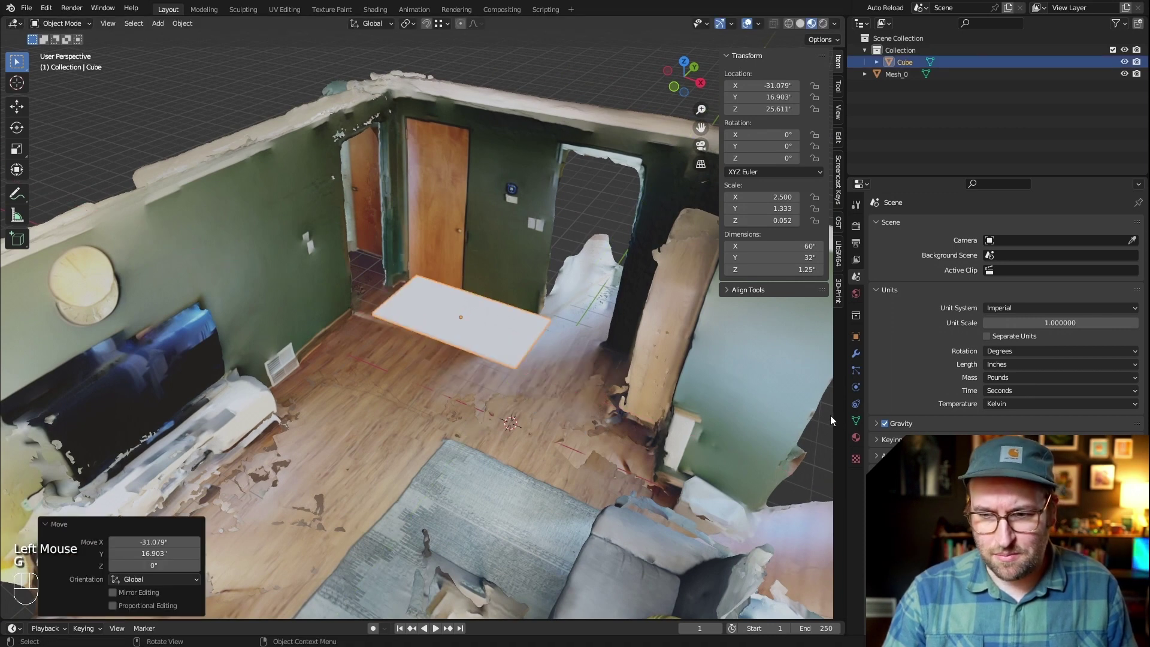
- Give the slab a new material with a light wood-like orange base colour
{"action": "left_click", "coordinate": [855, 437]}
{"action": "left_click", "coordinate": [982, 281]}
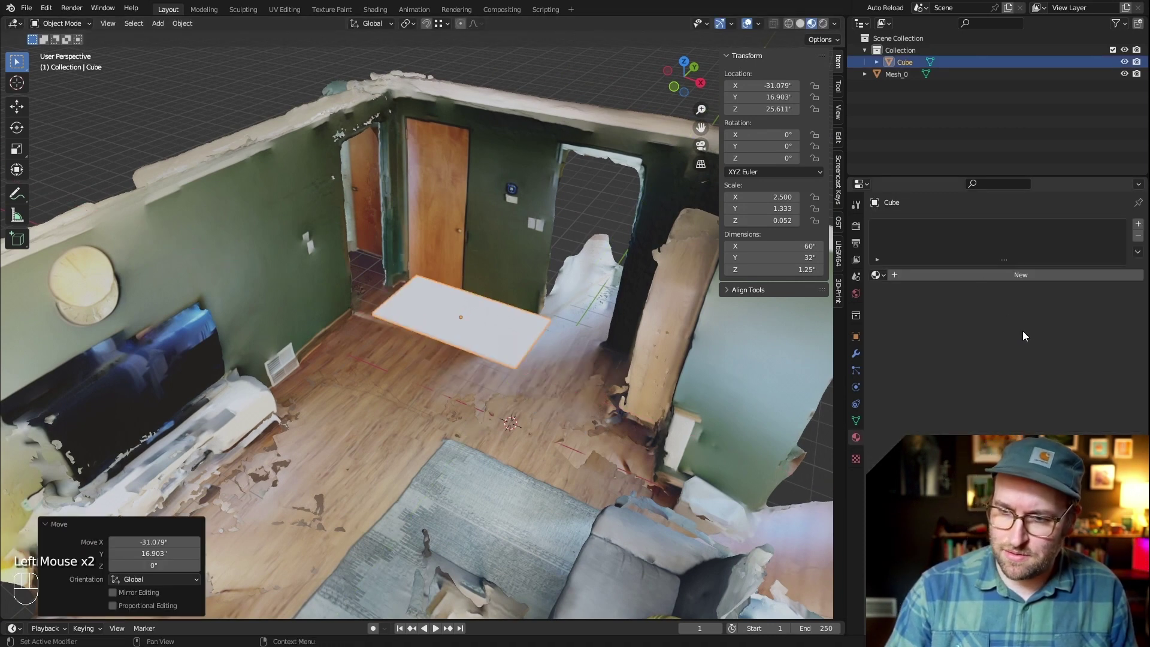
{"action": "left_click", "coordinate": [1007, 274]}
{"action": "left_click", "coordinate": [1037, 380]}
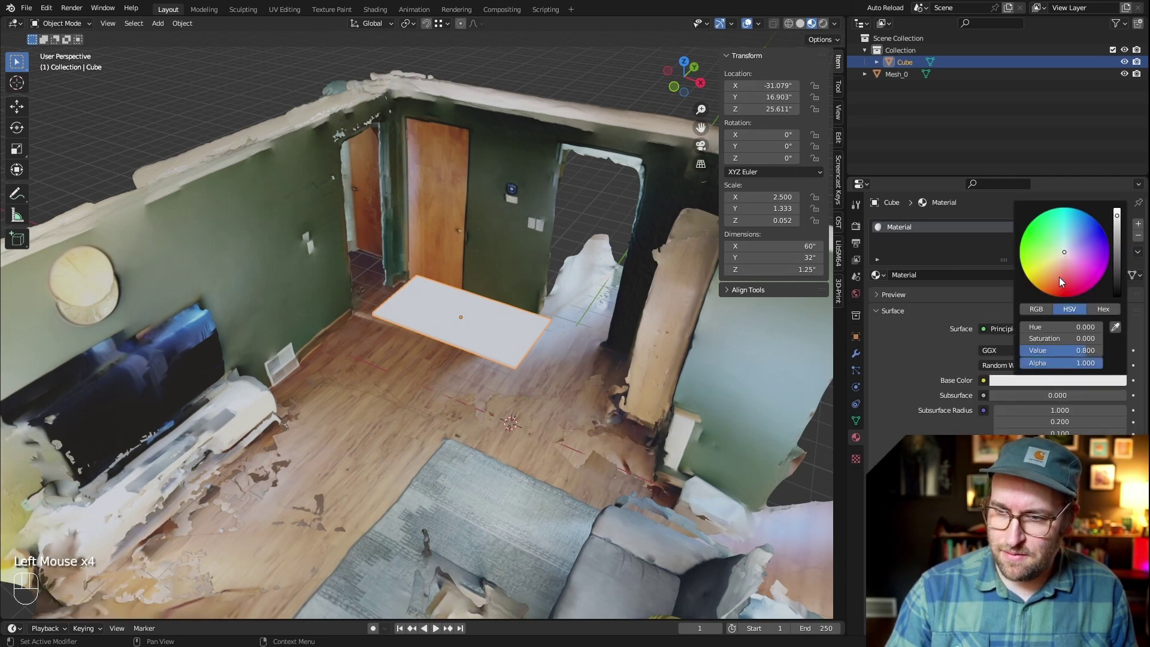
{"action": "left_click_drag", "start_coordinate": [1059, 277], "coordinate": [1052, 273]}
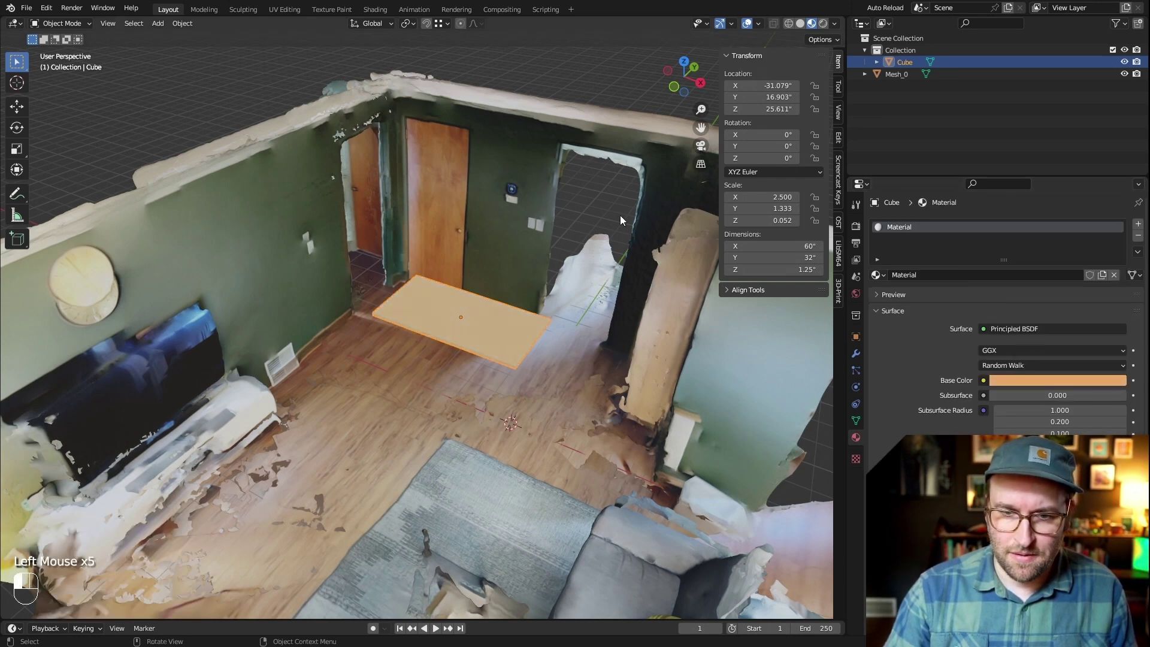
{"action": "left_click", "coordinate": [556, 256]}
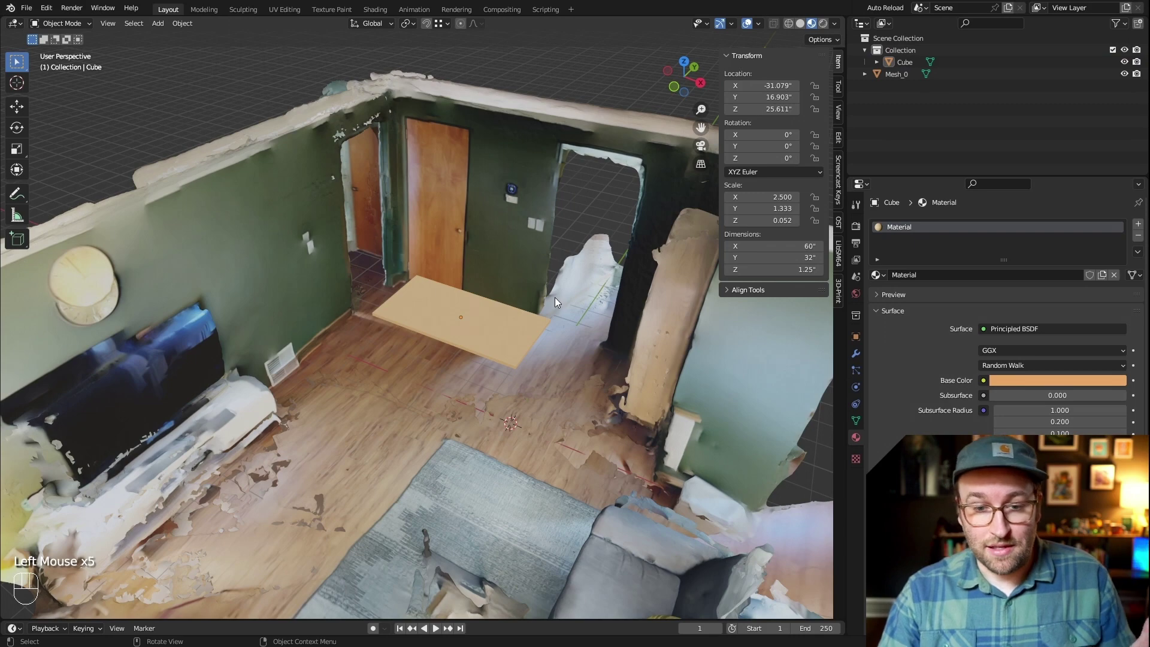
- From the top view, move the slab further back against the back wall
{"action": "middle_click_drag", "start_coordinate": [555, 297], "coordinate": [457, 373]}
{"action": "scroll", "coordinate": [437, 247], "scroll_direction": "up", "scroll_amount": 2}
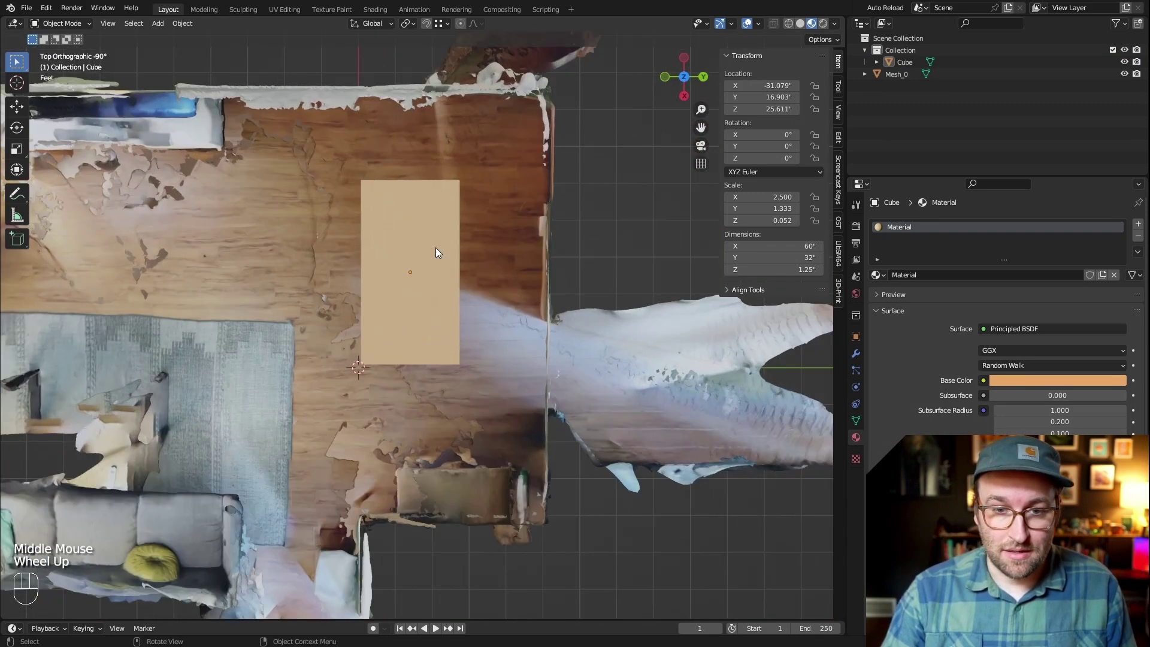
{"action": "key", "text": "g"}
{"action": "left_click", "coordinate": [426, 260]}
{"action": "key", "text": "g"}
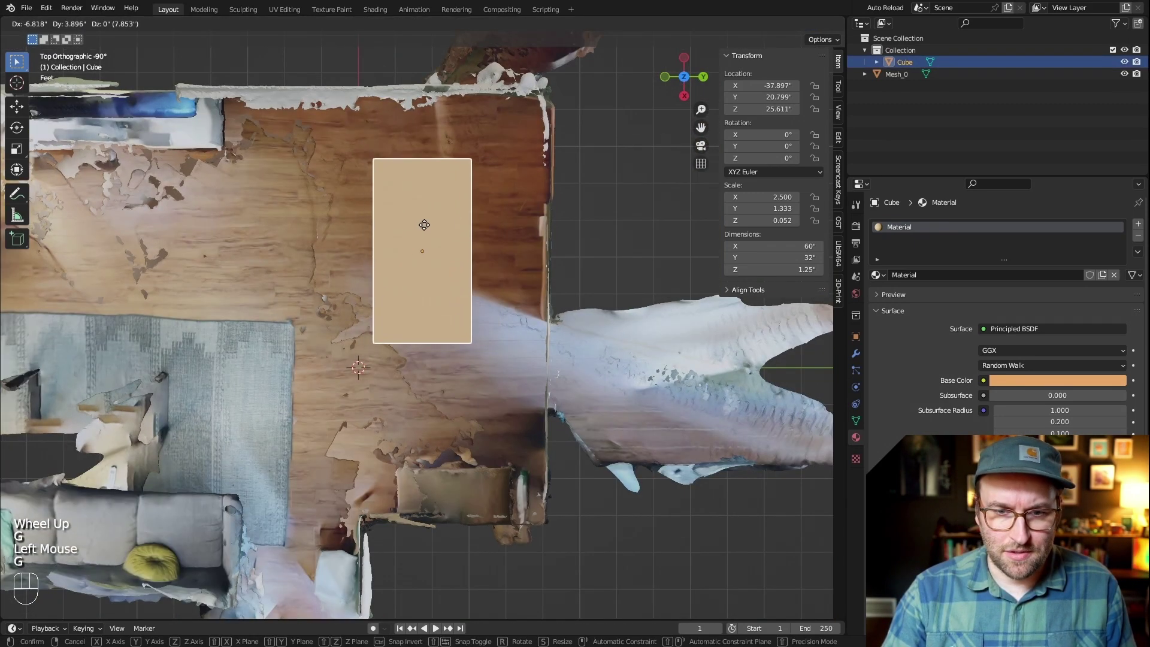
{"action": "left_click", "coordinate": [407, 310]}
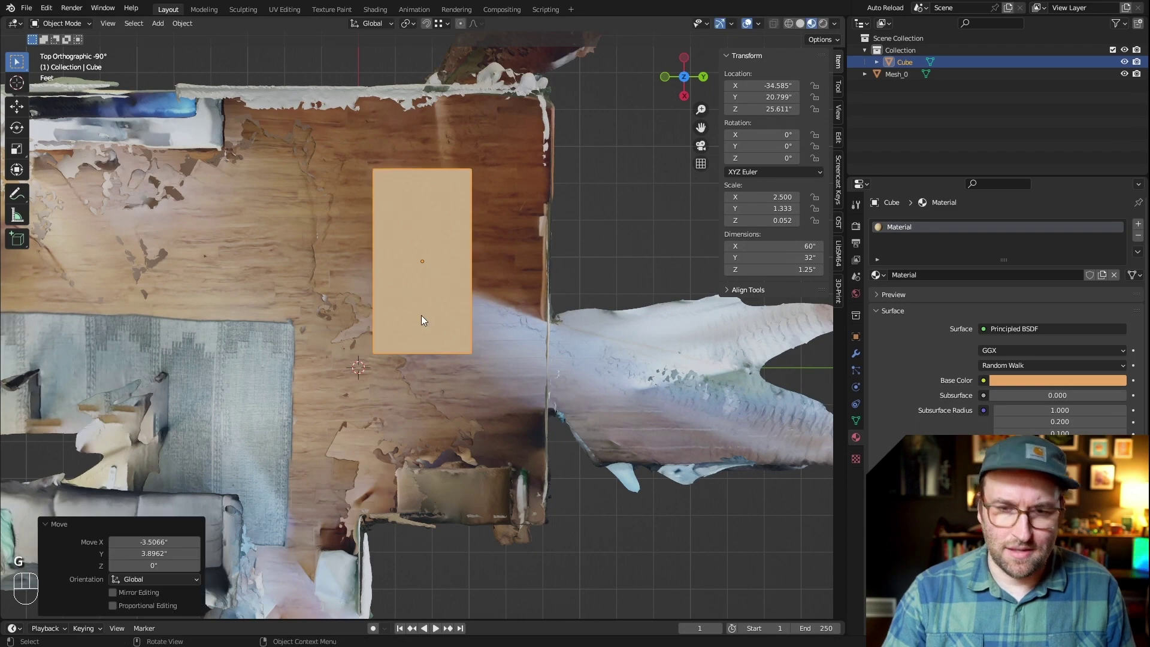
- Raise the slab along Z to table height at 28.594 inches
{"action": "middle_click_drag", "start_coordinate": [418, 322], "coordinate": [522, 193]}
{"action": "key", "text": "g"}
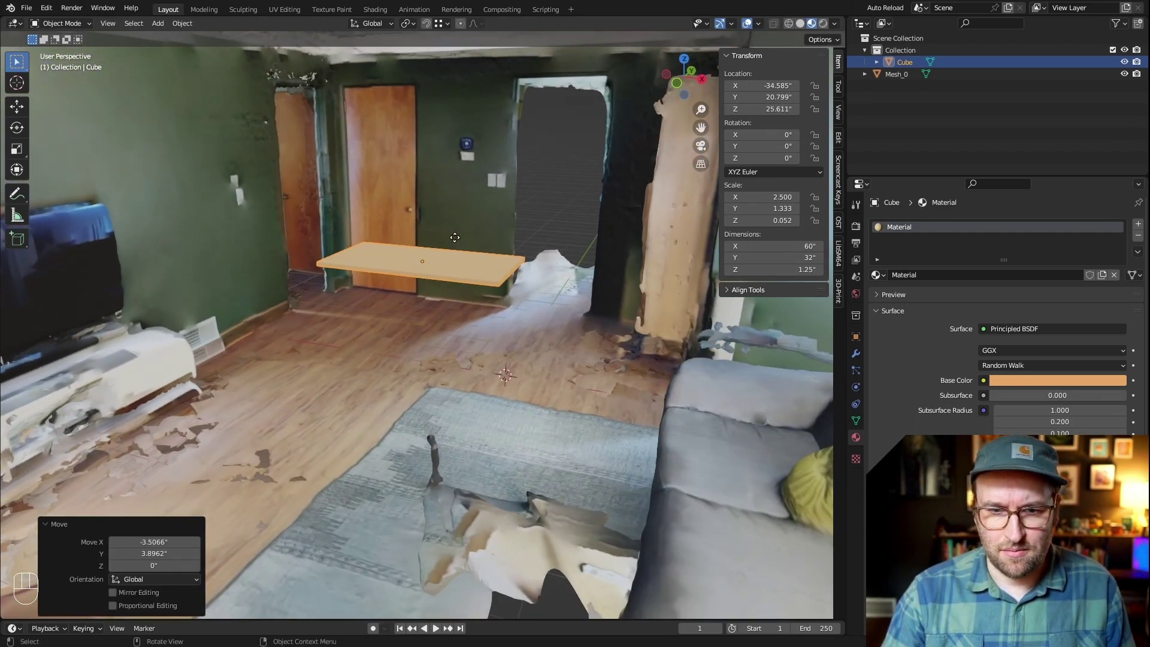
{"action": "key", "text": "z"}
{"action": "left_click", "coordinate": [458, 229]}
{"action": "middle_click_drag", "start_coordinate": [458, 240], "coordinate": [565, 231]}
{"action": "left_click", "coordinate": [566, 231]}
- Try scaling the slab's width, cancel to keep 60 inches, then start moving it again
{"action": "scroll", "coordinate": [455, 255], "scroll_direction": "up", "scroll_amount": 2}
{"action": "scroll", "coordinate": [454, 254], "scroll_direction": "down", "scroll_amount": 1}
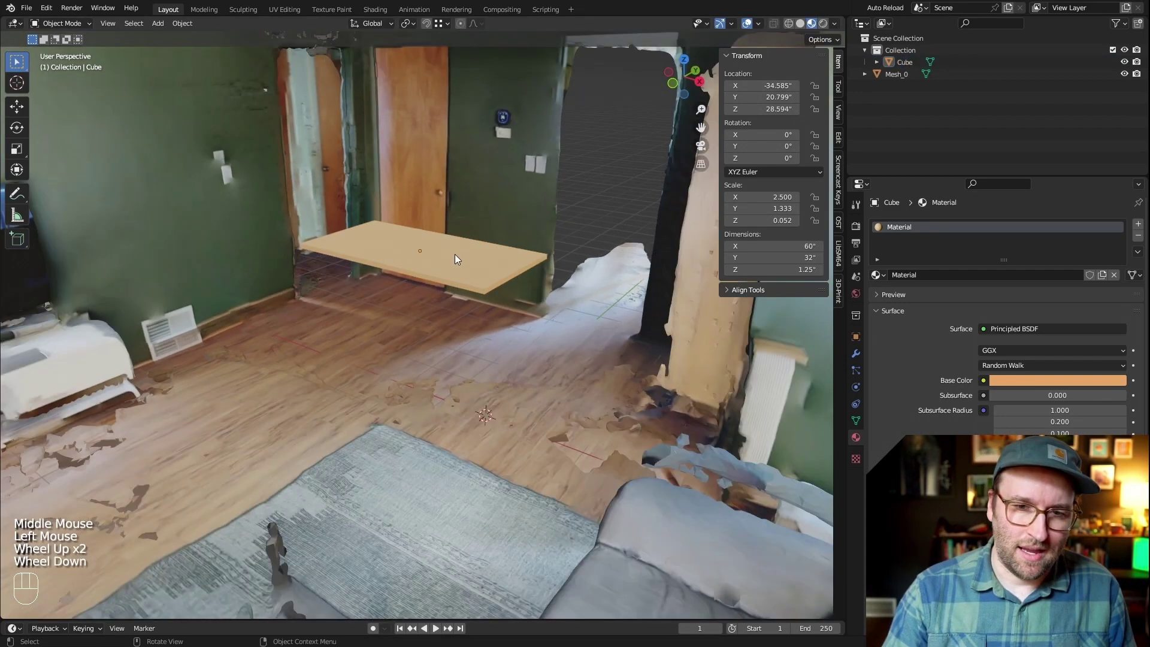
{"action": "middle_click_drag", "start_coordinate": [455, 254], "coordinate": [528, 323], "text": "shift"}
{"action": "left_click", "coordinate": [465, 308]}
{"action": "key", "text": "s"}
{"action": "key", "text": "x"}
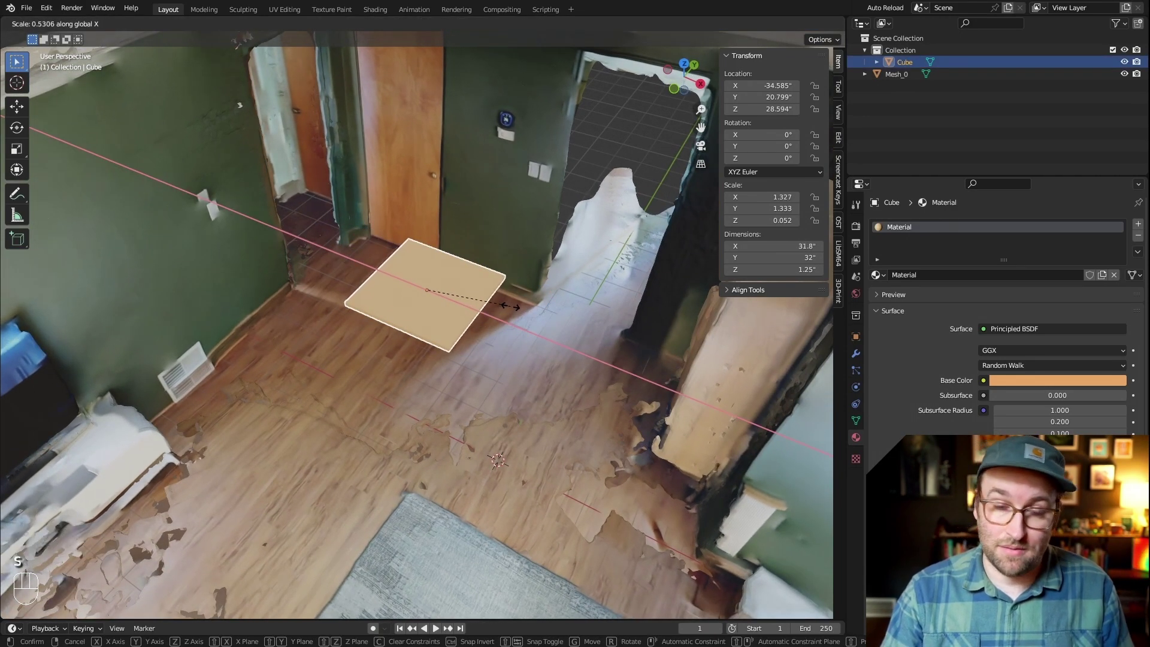
{"action": "right_click", "coordinate": [509, 306]}
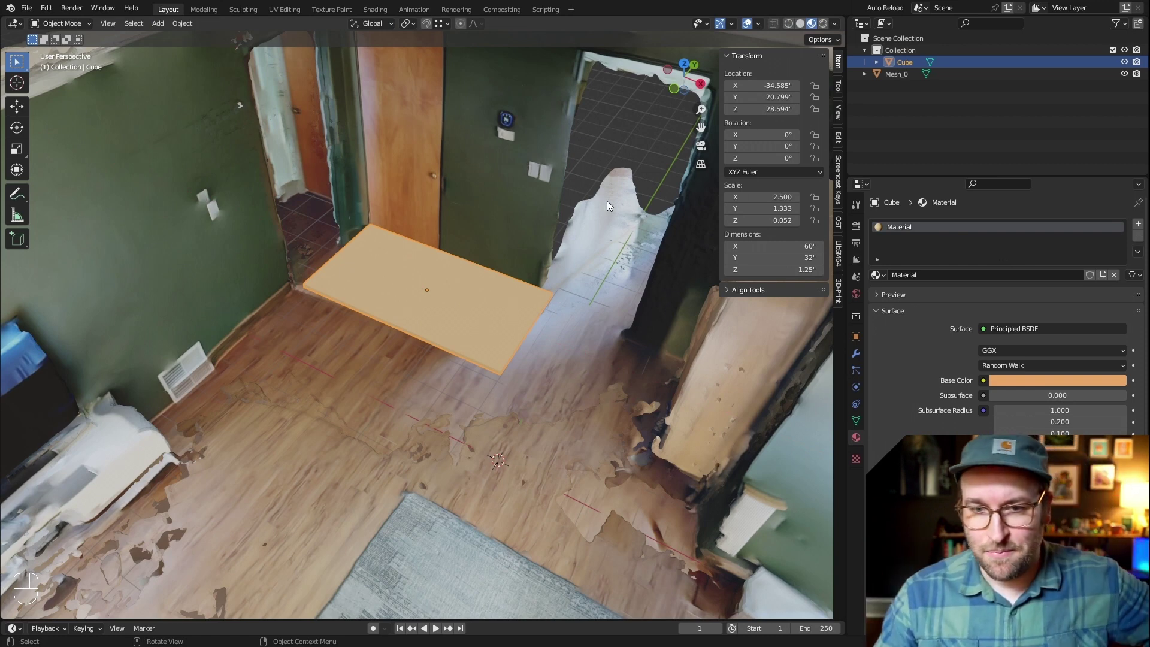
{"action": "left_click", "coordinate": [623, 140]}
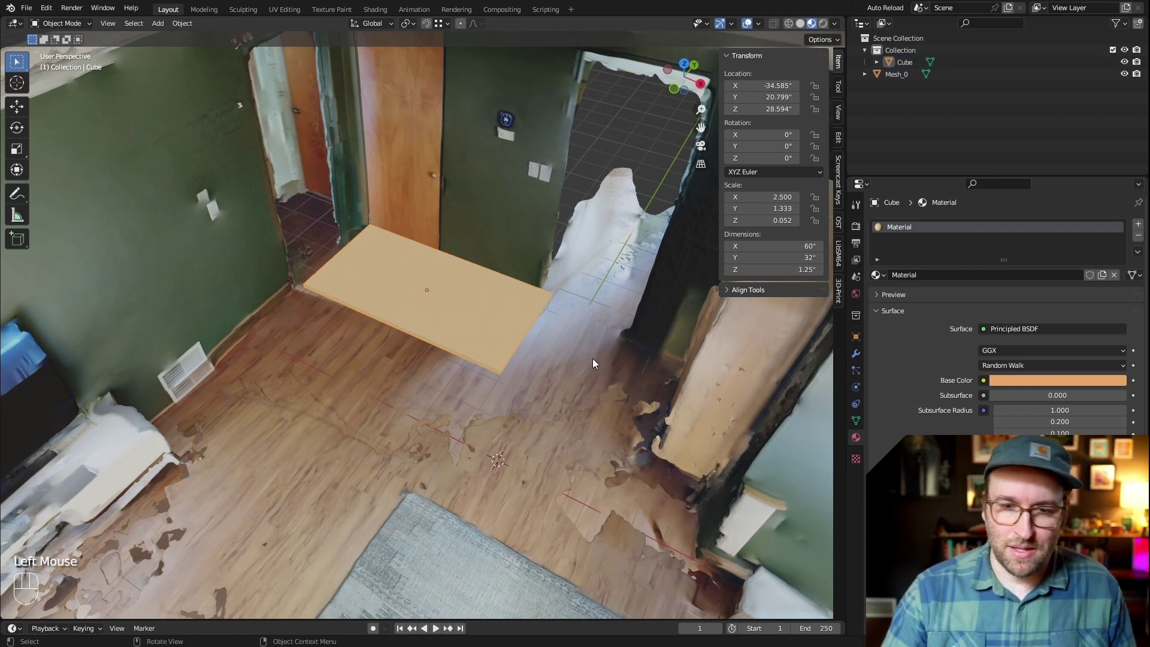
{"action": "left_click", "coordinate": [503, 317]}
{"action": "key", "text": "g"}
{"action": "right_click", "coordinate": [501, 353]}
{"action": "scroll", "coordinate": [500, 354], "scroll_direction": "down", "scroll_amount": 2}
{"action": "mouse_move", "coordinate": [500, 354]}
{"action": "middle_mouse_down", "text": "shift"}
{"action": "mouse_move", "coordinate": [473, 405]}
{"action": "mouse_move", "coordinate": [512, 340]}
{"action": "mouse_move", "coordinate": [499, 329]}
{"action": "mouse_move", "coordinate": [418, 354]}
{"action": "mouse_move", "coordinate": [477, 383]}
{"action": "mouse_move", "coordinate": [523, 361]}
{"action": "mouse_move", "coordinate": [504, 368]}
{"action": "middle_mouse_up", "text": "shift"}
{"action": "scroll", "coordinate": [500, 329], "scroll_direction": "down", "scroll_amount": 1}
{"action": "scroll", "coordinate": [523, 361], "scroll_direction": "up", "scroll_amount": 1, "text": "shift"}
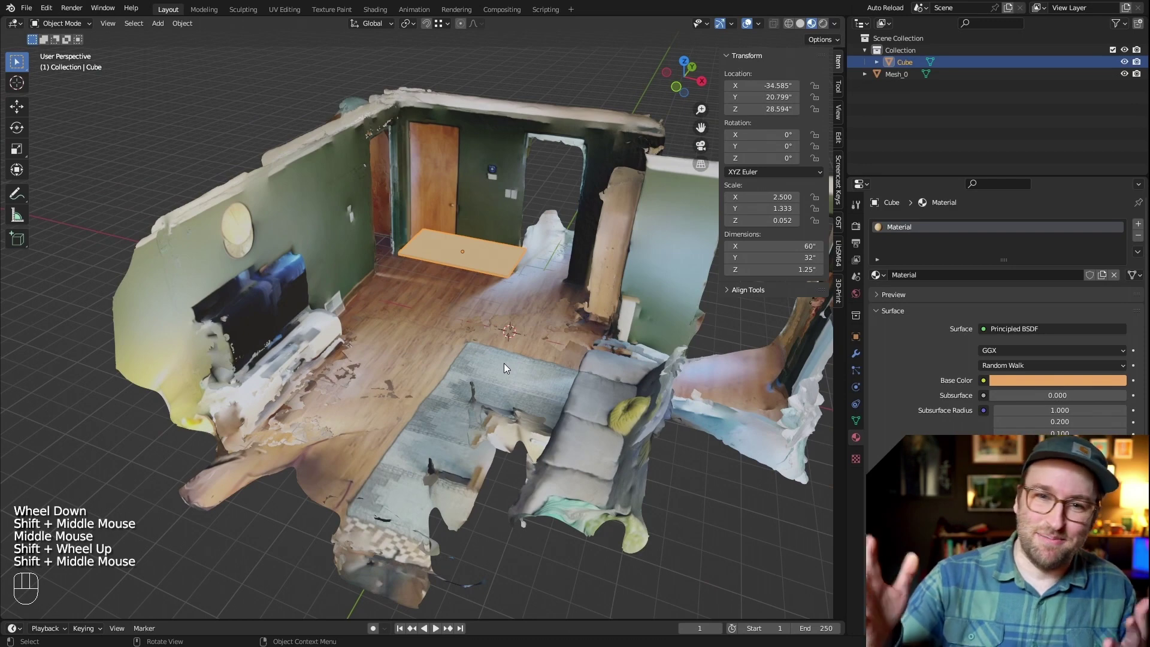
{"action": "scroll", "coordinate": [559, 303], "scroll_direction": "up", "scroll_amount": 3}
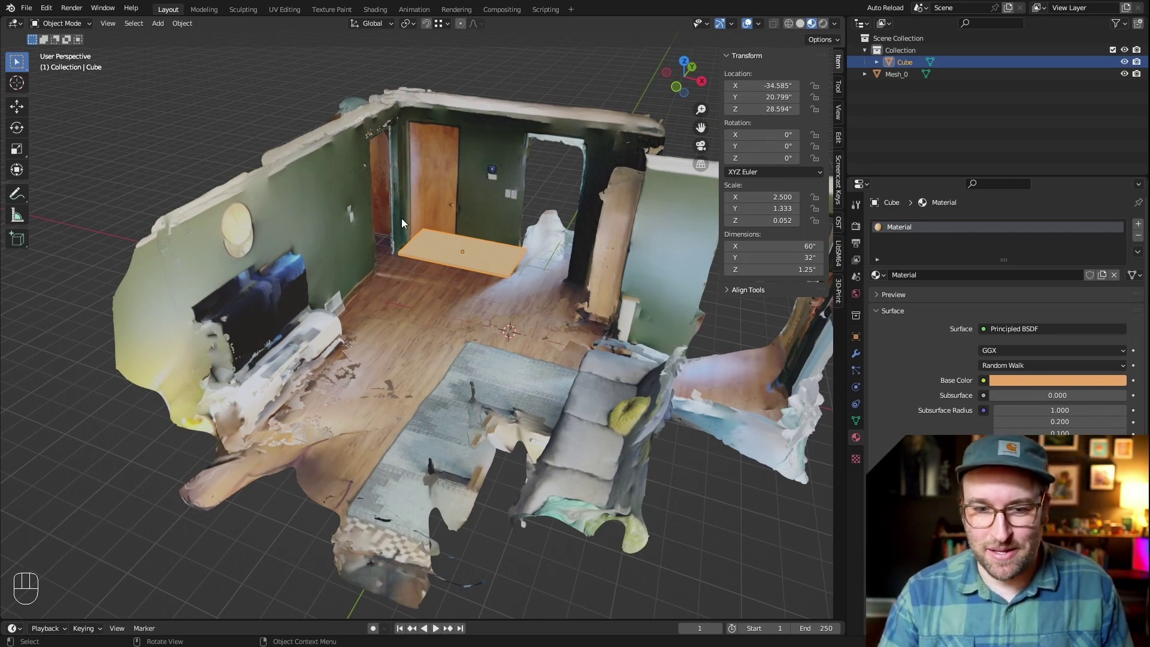